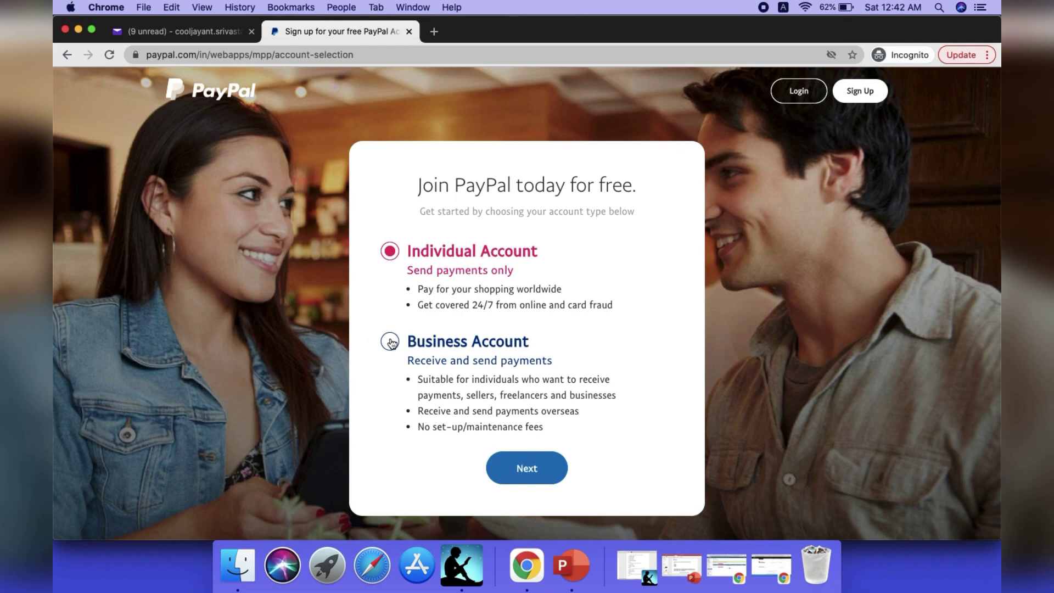
# Choose a Business Account that accepts payments by selling goods or services on a website.
pyautogui.click(390, 342)
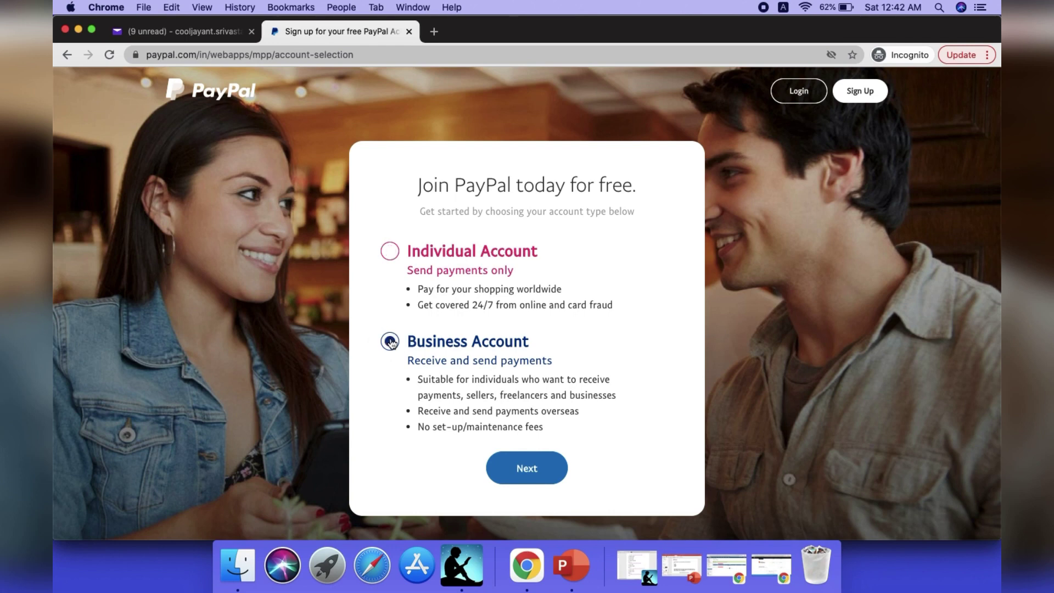
pyautogui.click(535, 470)
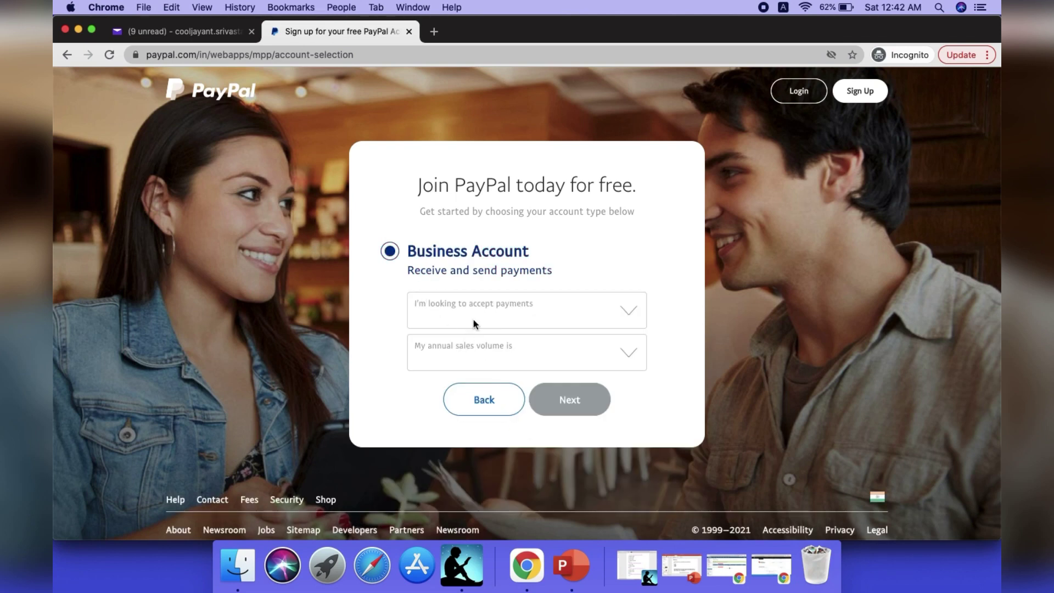
pyautogui.click(526, 309)
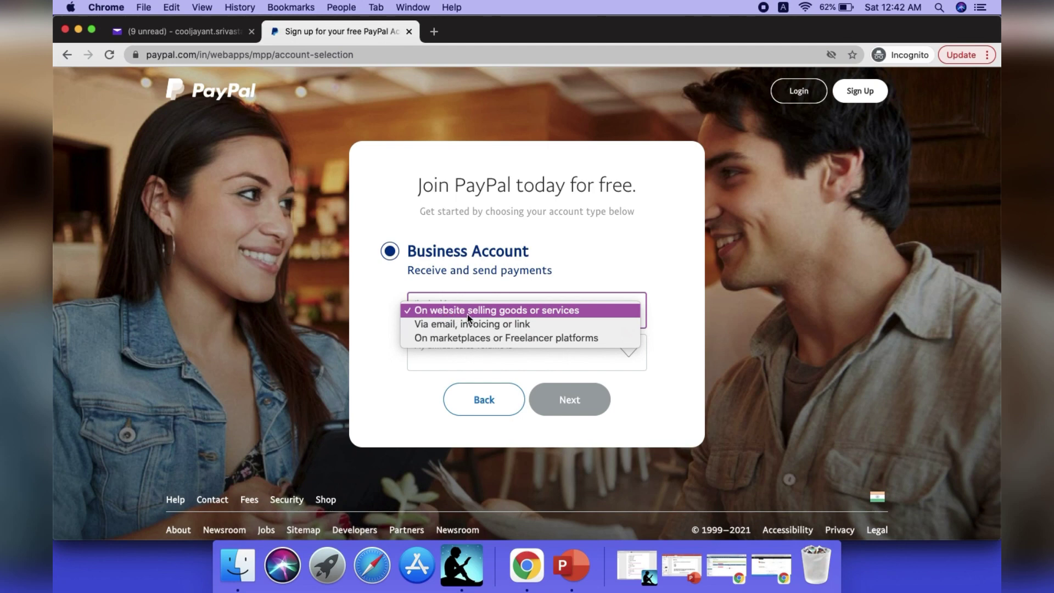
pyautogui.click(565, 311)
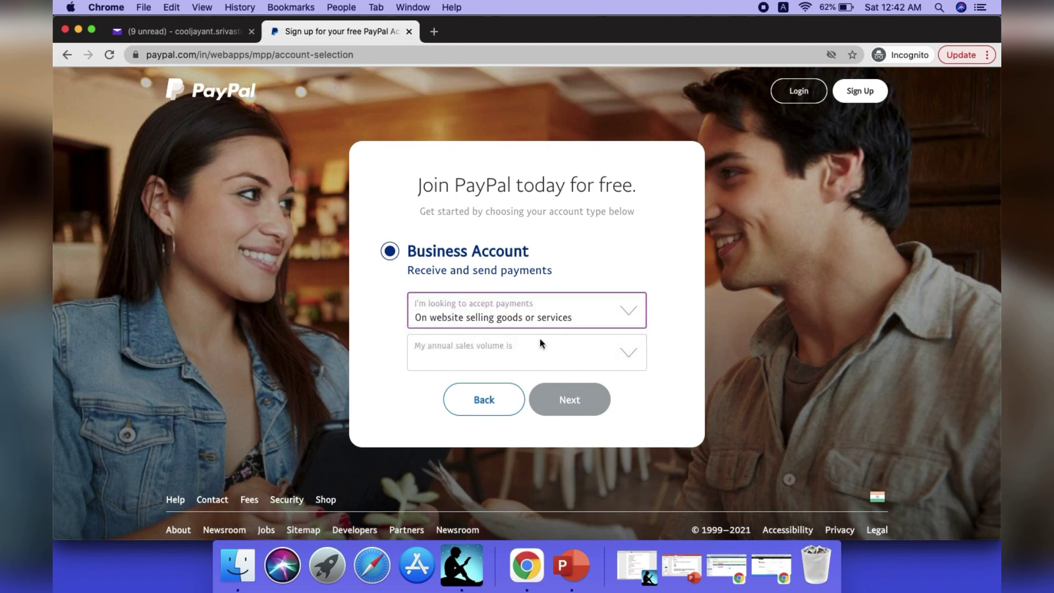
# Set annual sales volume to 0 to 250K USD and submit the answers.
pyautogui.click(544, 350)
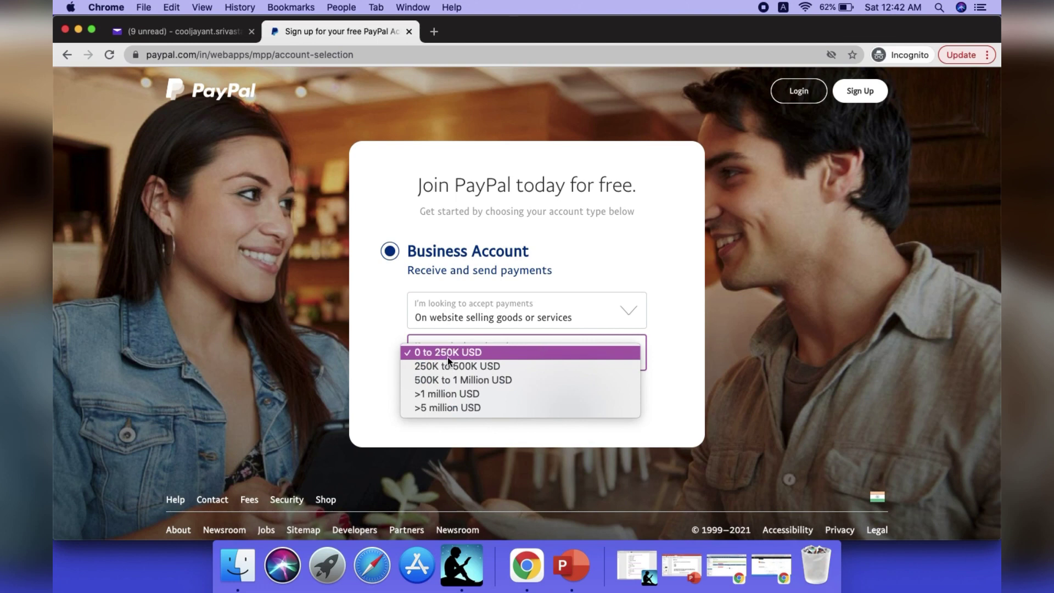
pyautogui.click(439, 354)
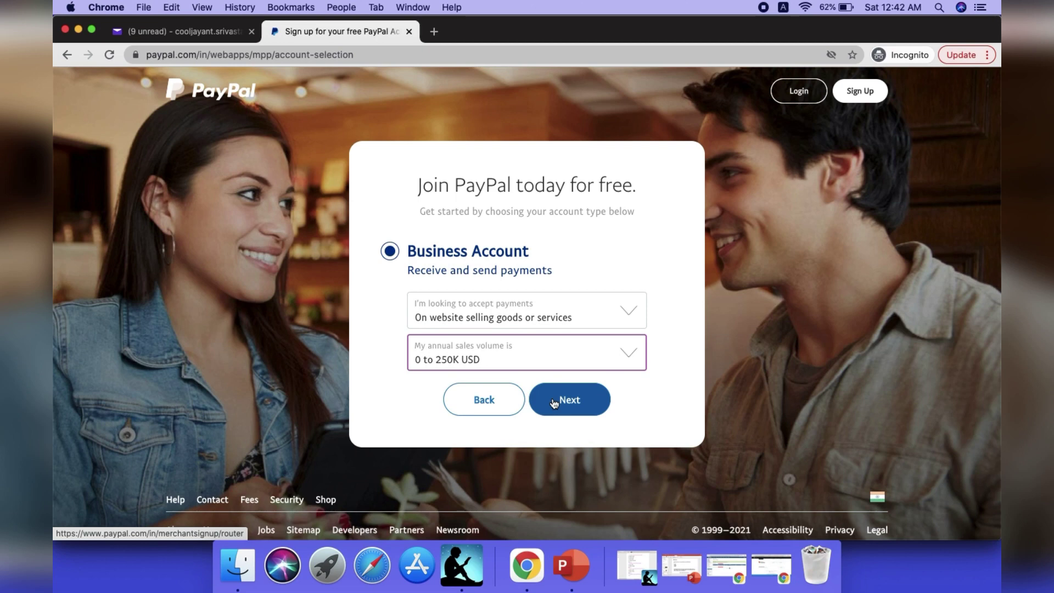
pyautogui.click(570, 365)
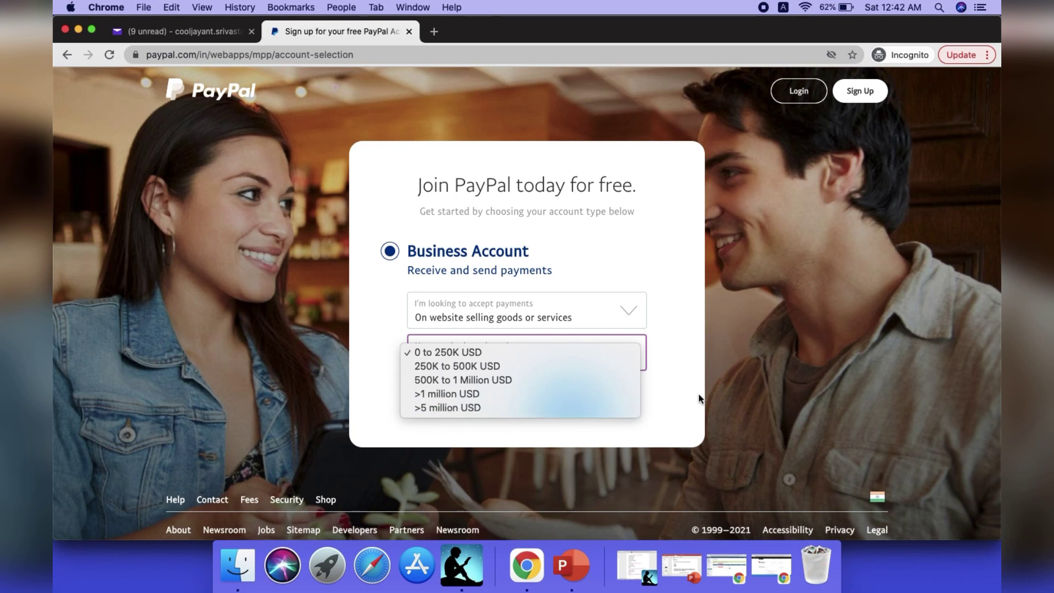
pyautogui.click(673, 395)
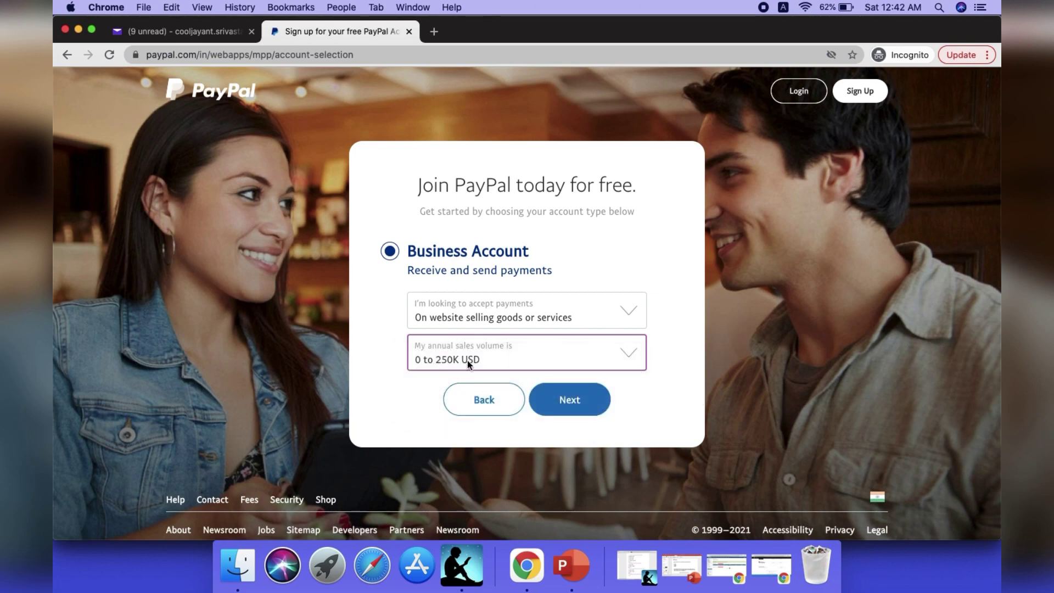
pyautogui.click(587, 402)
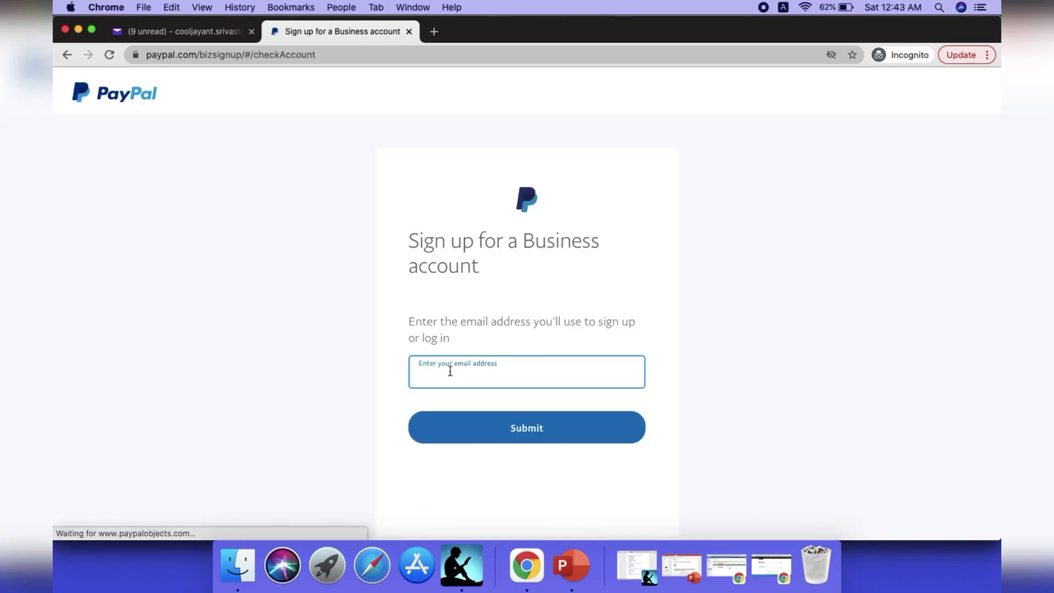
# Enter the account's e-mail address for business sign-up and submit it.
pyautogui.click(450, 371)
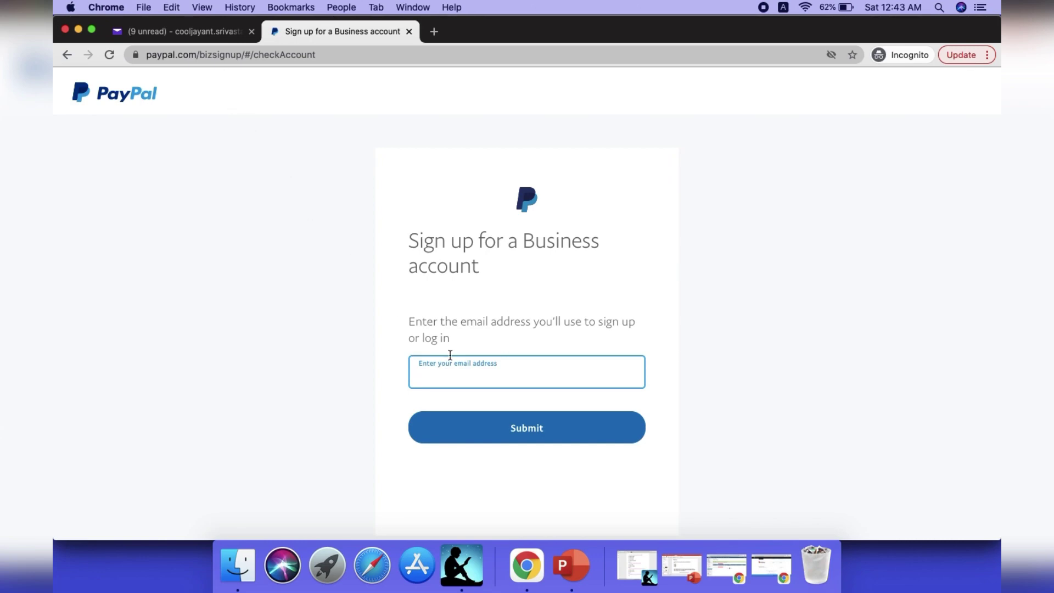
pyautogui.write('cool')
pyautogui.click(212, 29)
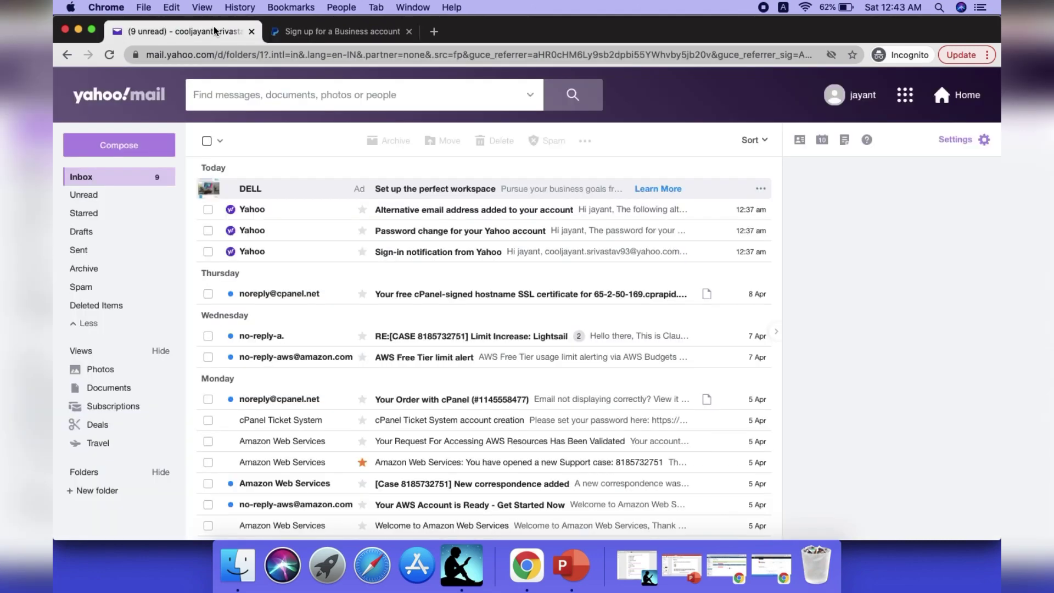
pyautogui.click(328, 39)
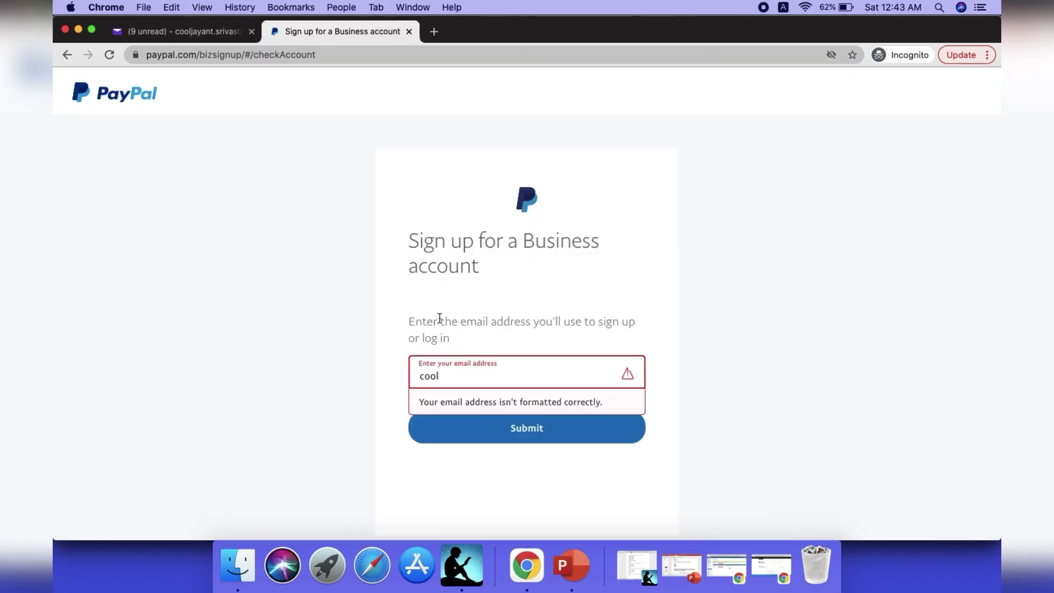
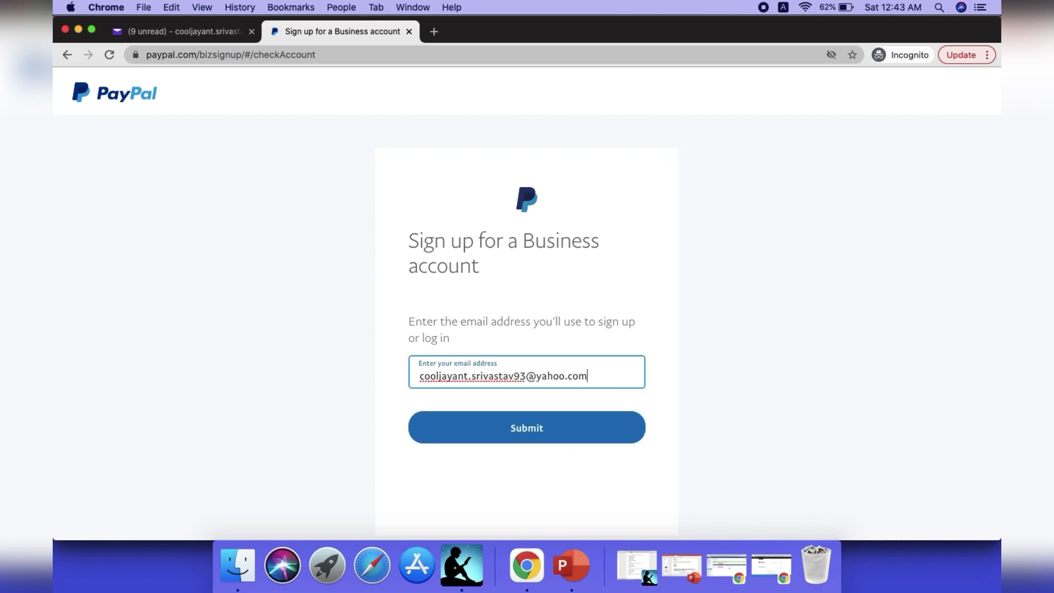
pyautogui.click(510, 436)
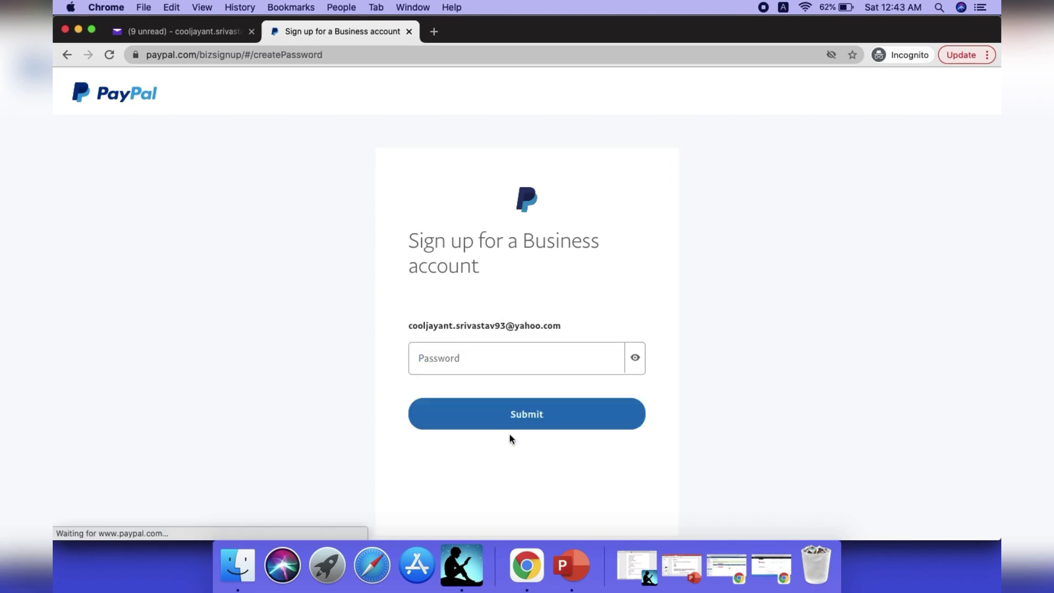
# Create an account password with upper and lower case letters, correcting it until accepted.
pyautogui.click(482, 358)
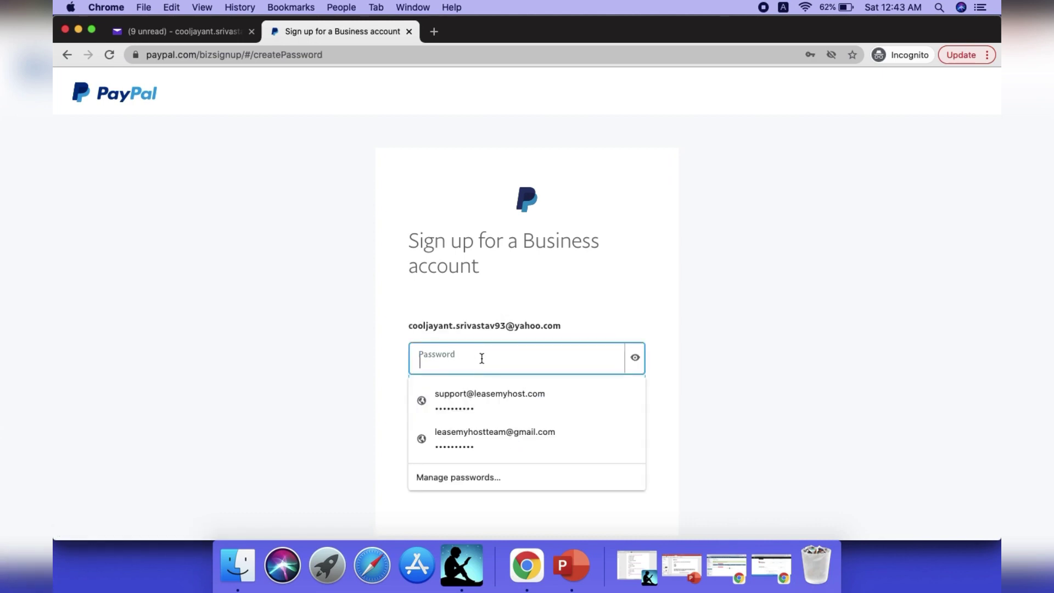
pyautogui.write('••••••••')
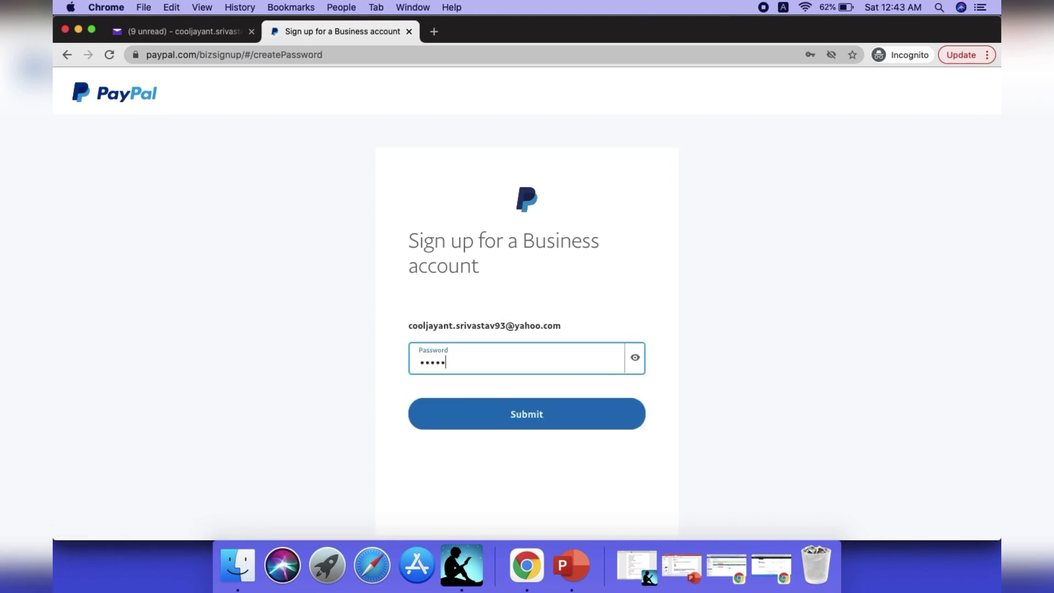
pyautogui.write('••')
pyautogui.click(485, 426)
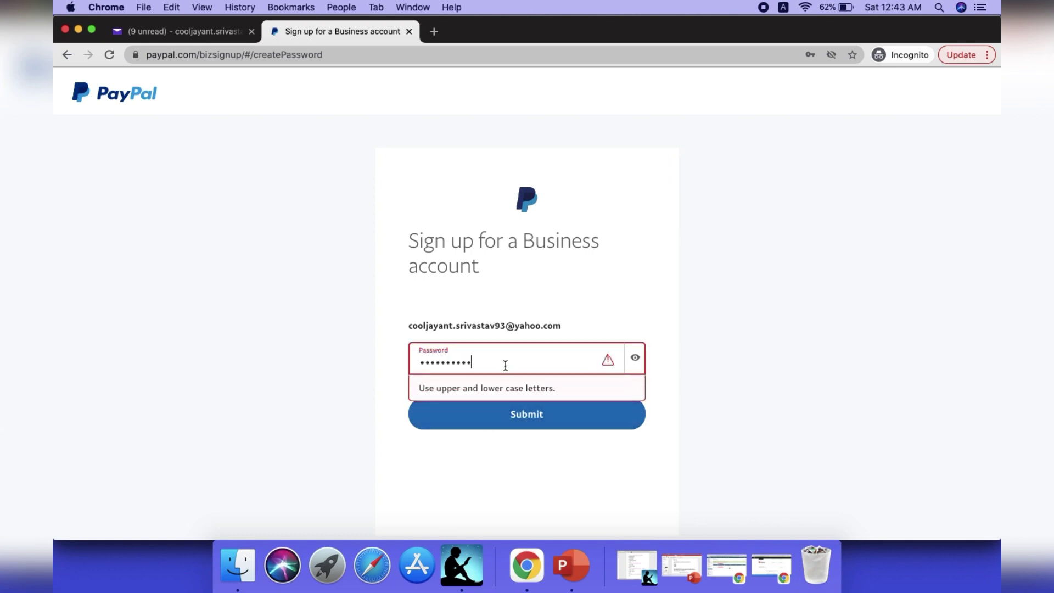
pyautogui.click(427, 363)
pyautogui.press('BackSpace')
pyautogui.write('•')
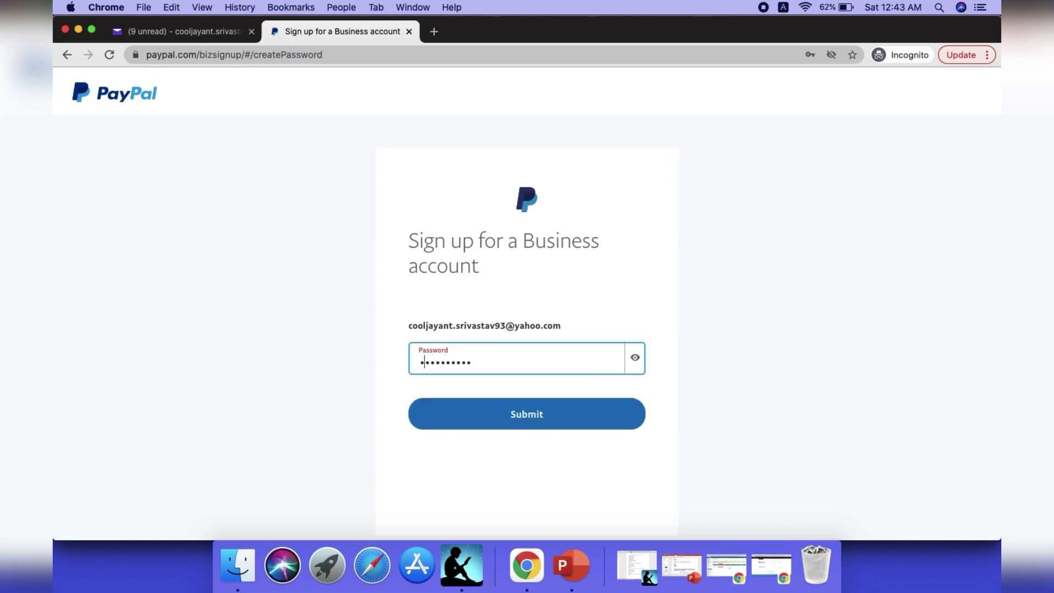
pyautogui.click(483, 423)
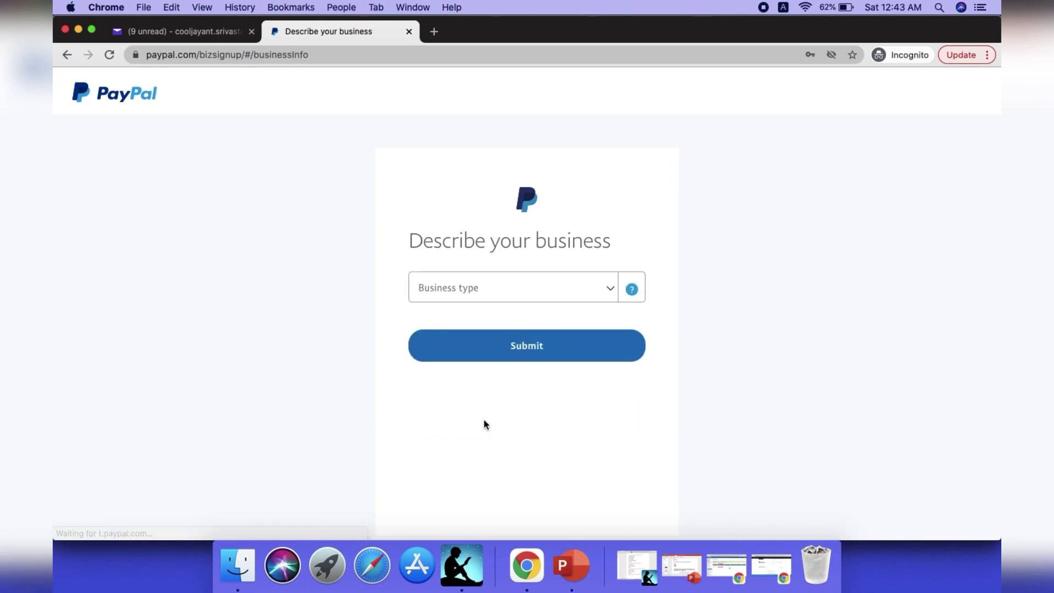
# Set the business type to Individual.
pyautogui.click(485, 291)
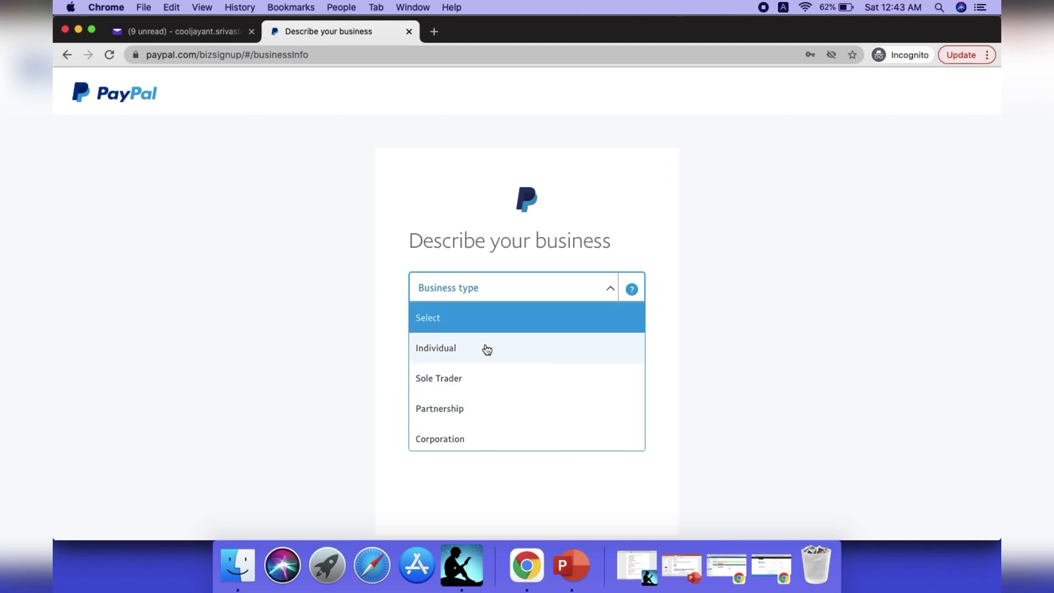
pyautogui.press('Down')
pyautogui.press('Down')
pyautogui.press('Down')
pyautogui.press('Down')
pyautogui.press('Down')
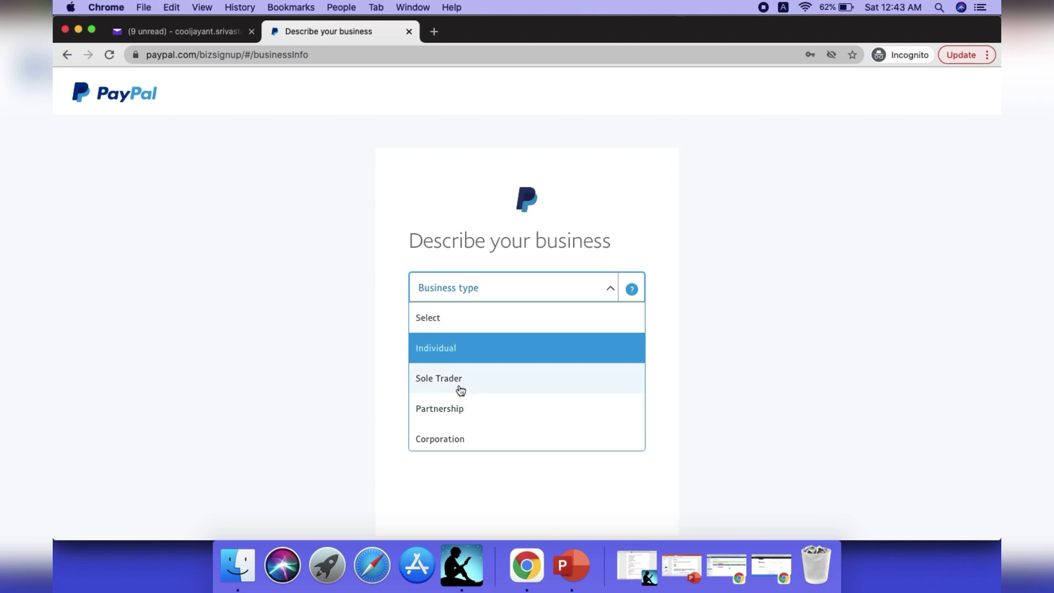
pyautogui.press('Down')
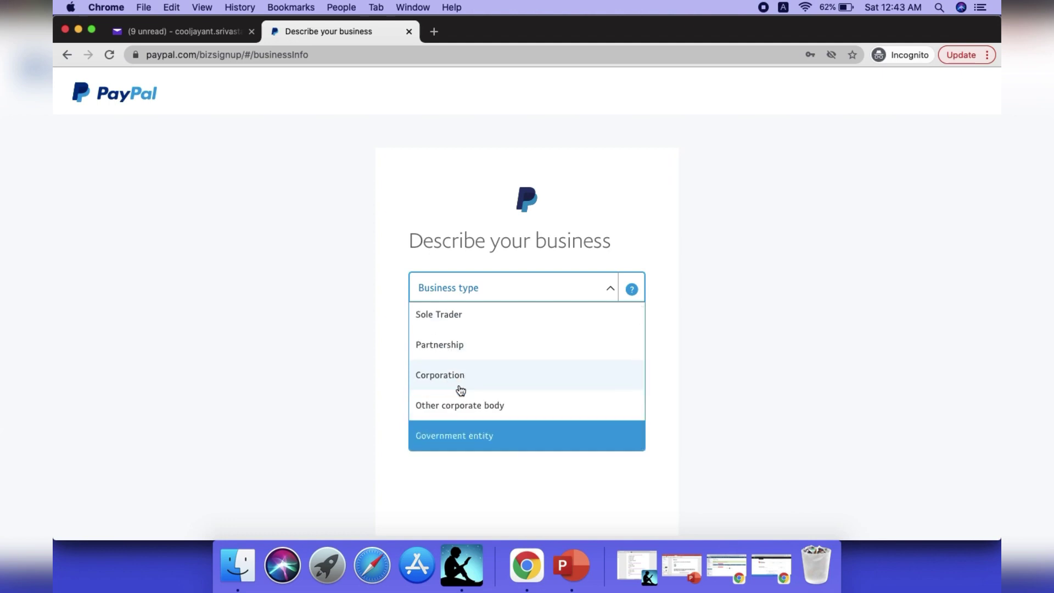
pyautogui.press('Up')
pyautogui.press('Up')
pyautogui.press('Up')
pyautogui.press('Up')
pyautogui.press('Up')
pyautogui.press('Up')
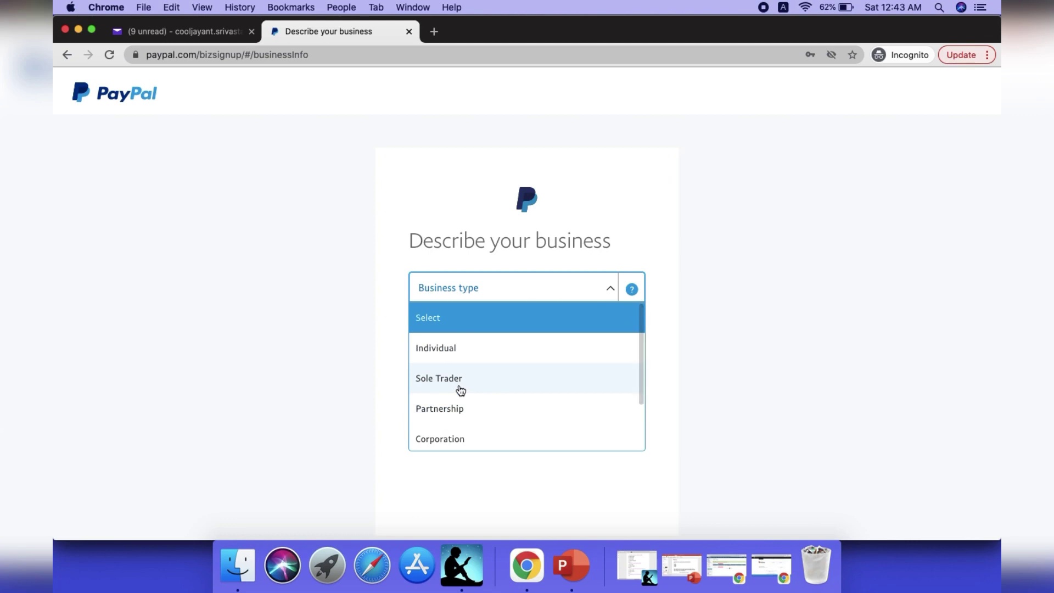
pyautogui.press('Down')
pyautogui.press('Down')
pyautogui.press('Down')
pyautogui.press('Down')
pyautogui.press('Down')
pyautogui.press('Down')
pyautogui.press('Up')
pyautogui.press('Up')
pyautogui.press('Up')
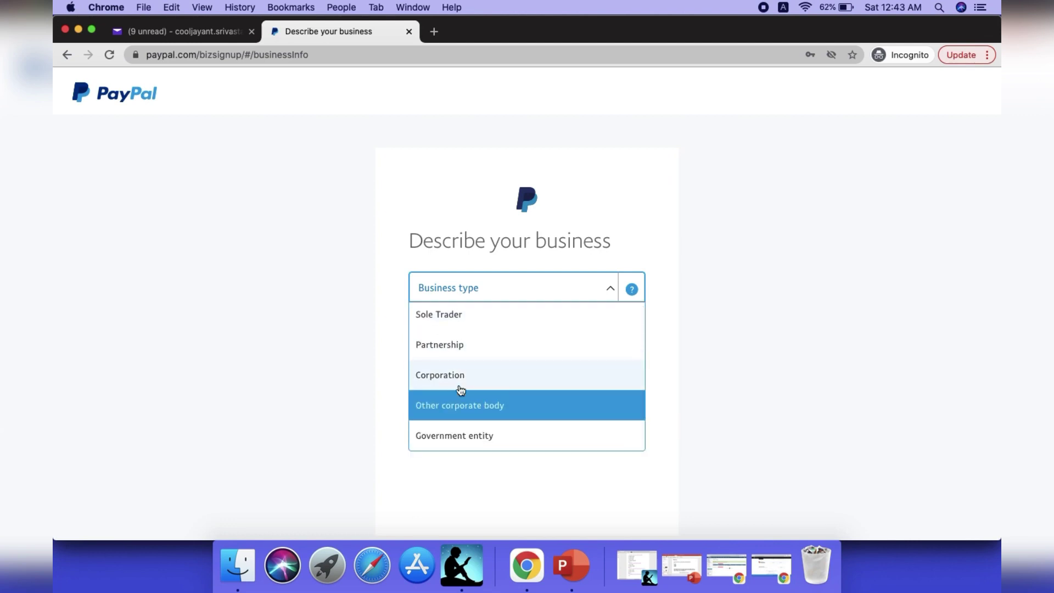
pyautogui.press('Up')
pyautogui.press('Up')
pyautogui.press('Up')
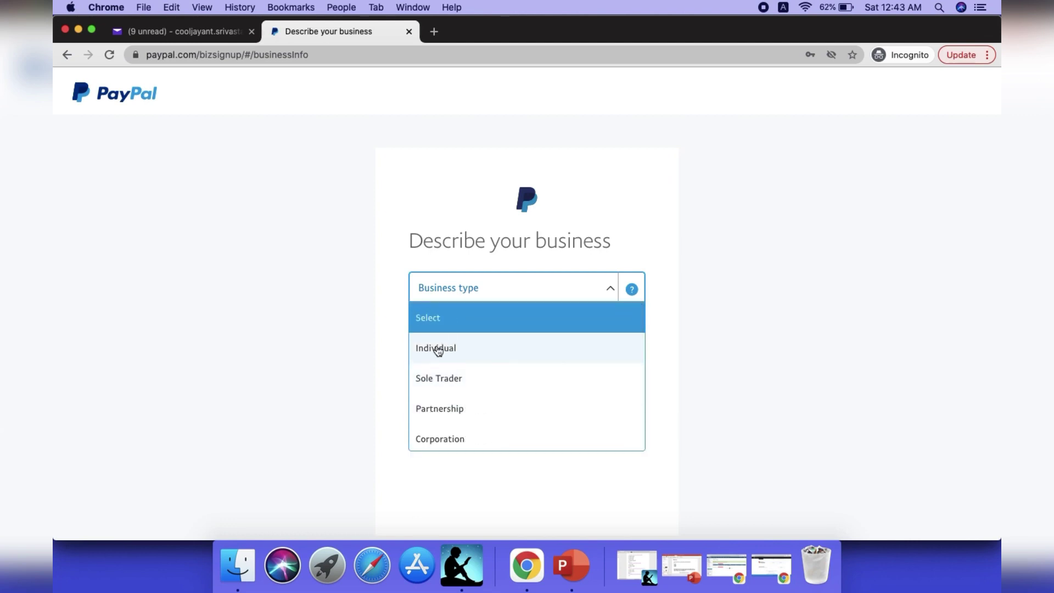
pyautogui.click(456, 348)
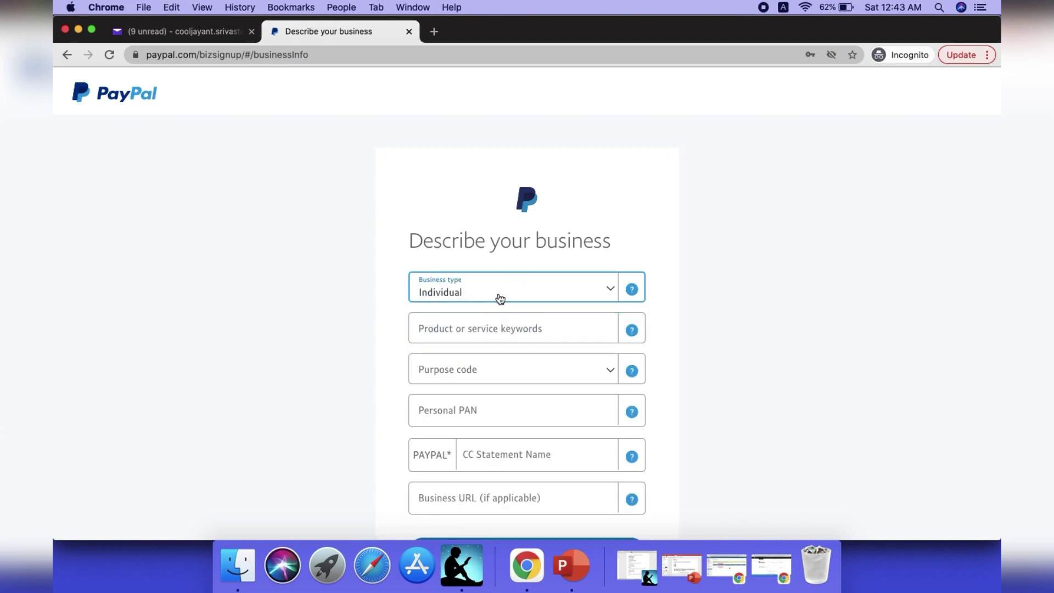
pyautogui.scroll(-3, 692, 268)
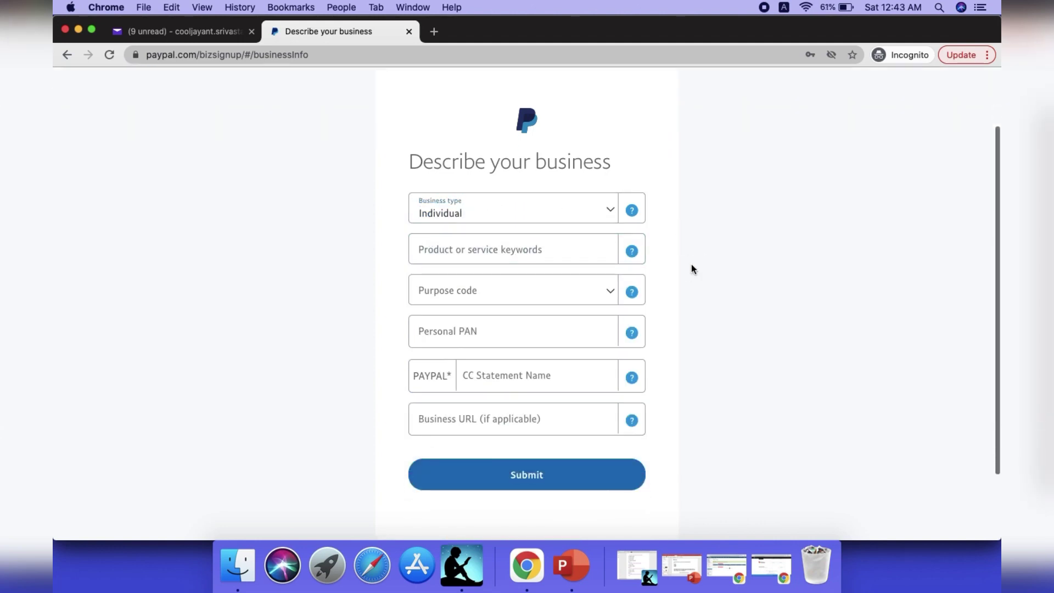
pyautogui.click(586, 216)
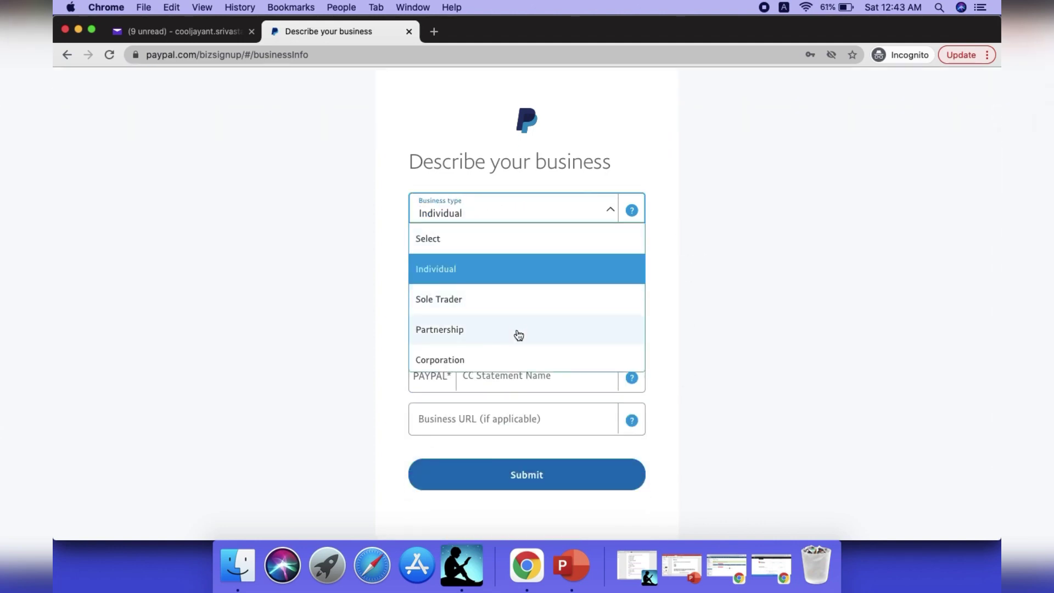
pyautogui.click(724, 237)
# Pick 'Travel Agencies and Tour Operators' as the keyword and purpose code P0306 - Other travel receipts.
pyautogui.click(532, 247)
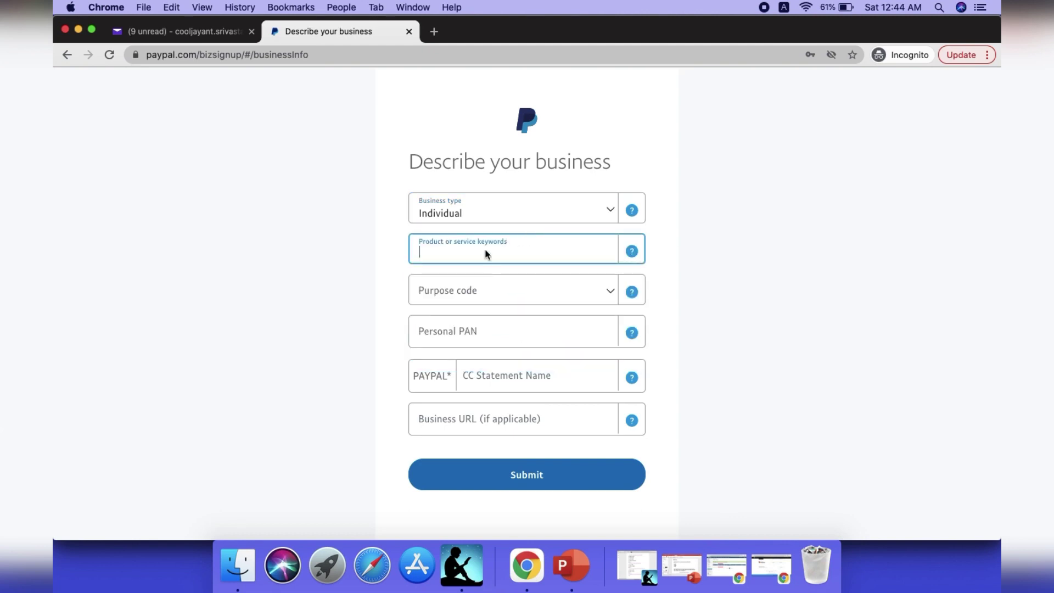
pyautogui.write('it')
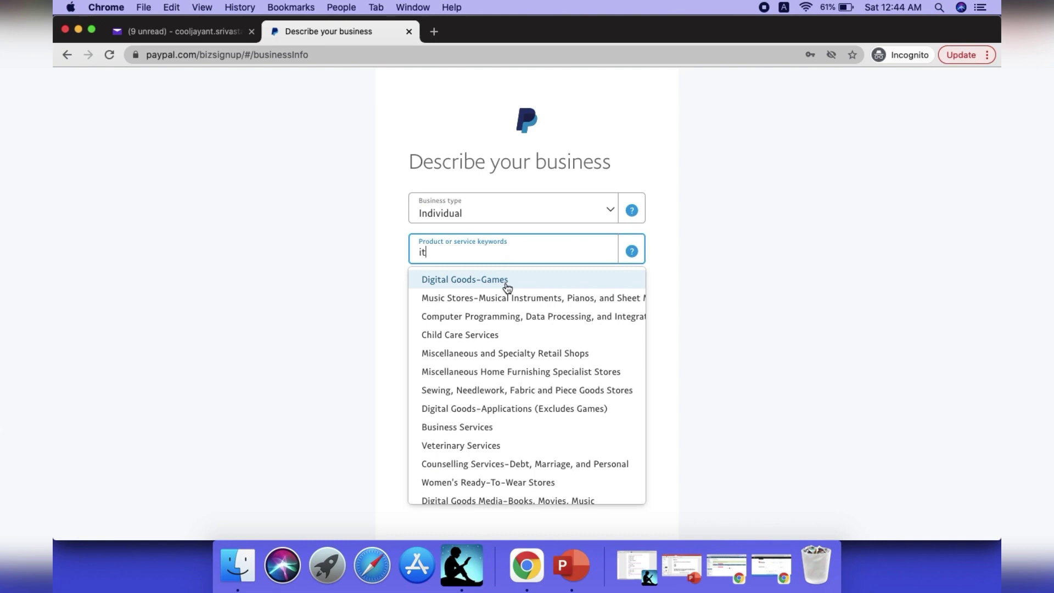
pyautogui.press('BackSpace')
pyautogui.press('BackSpace')
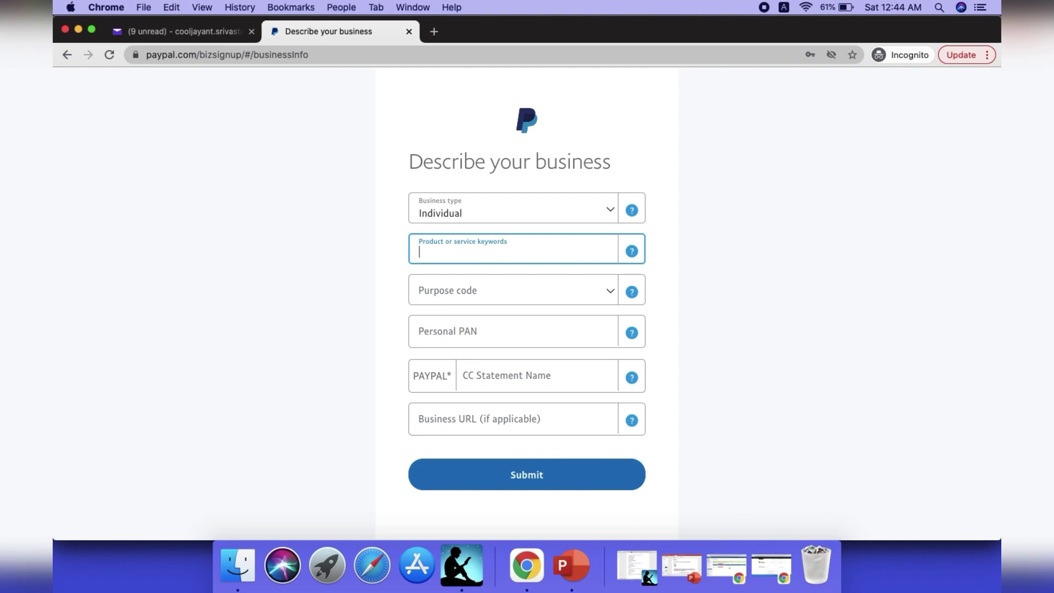
pyautogui.write('tra')
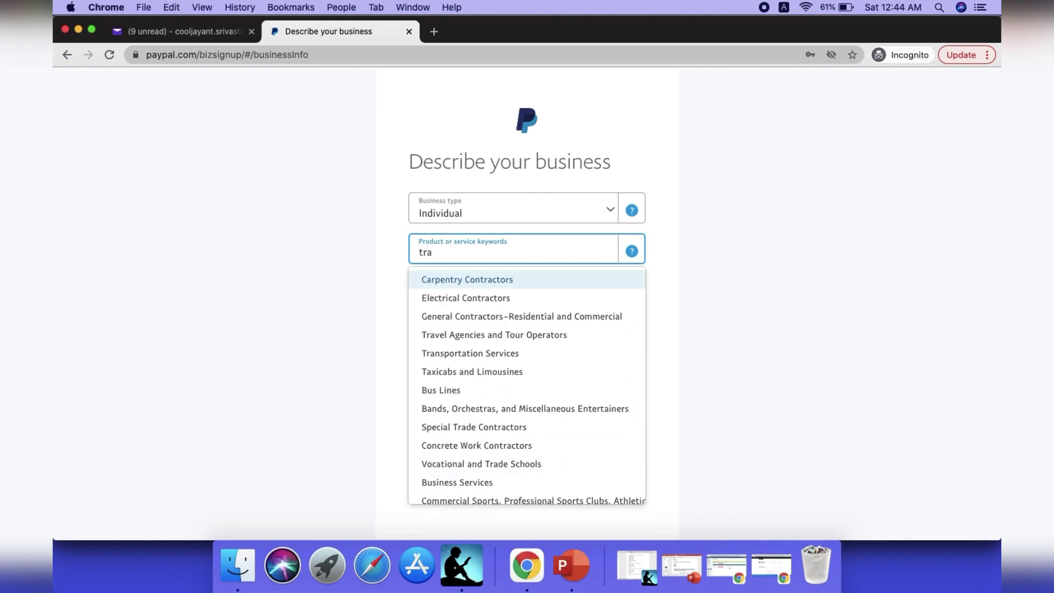
pyautogui.write('ve')
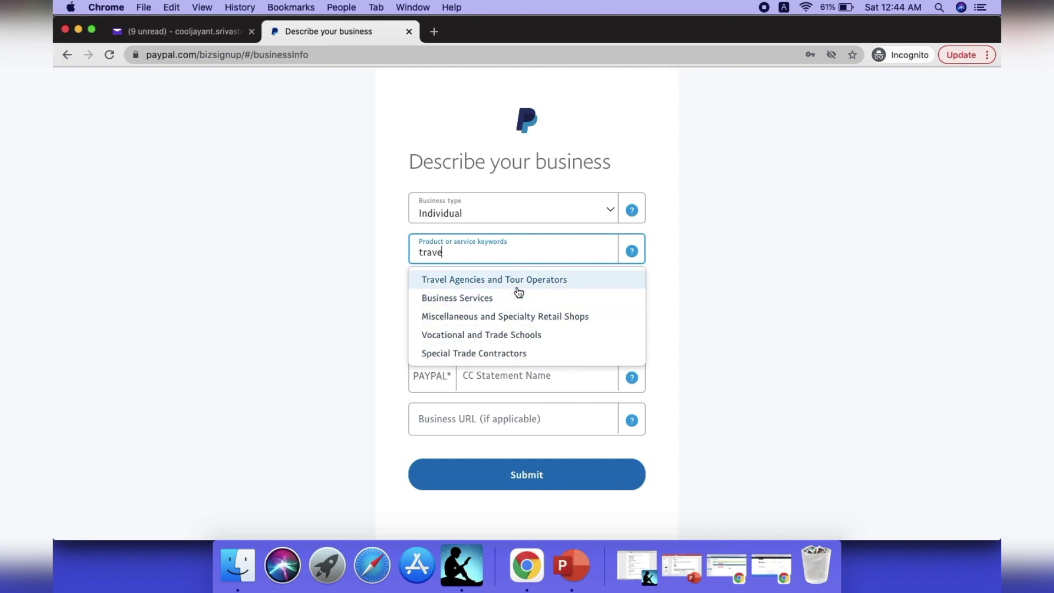
pyautogui.click(517, 290)
pyautogui.click(482, 302)
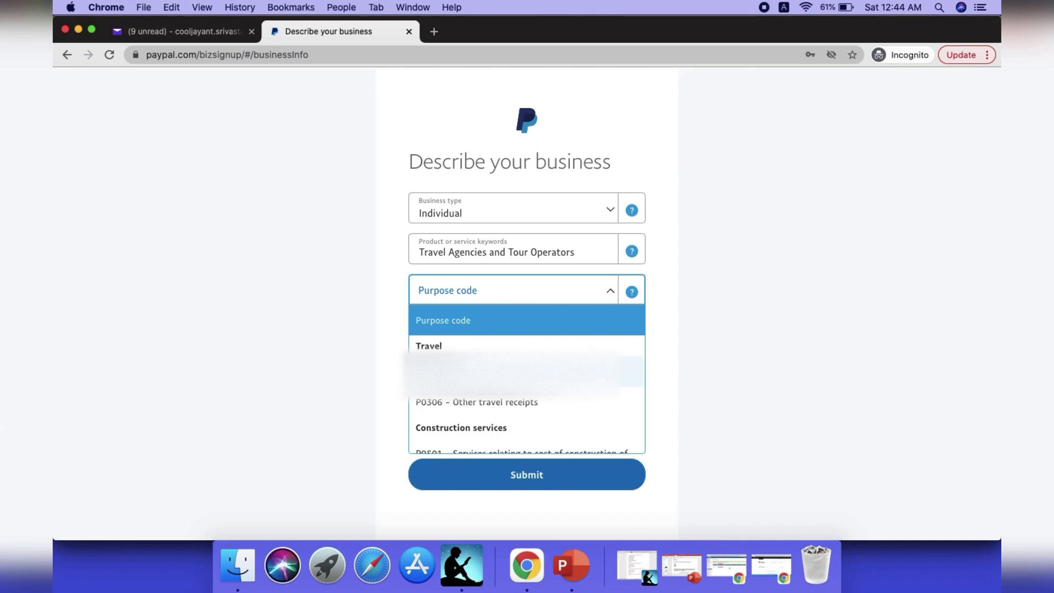
pyautogui.click(452, 402)
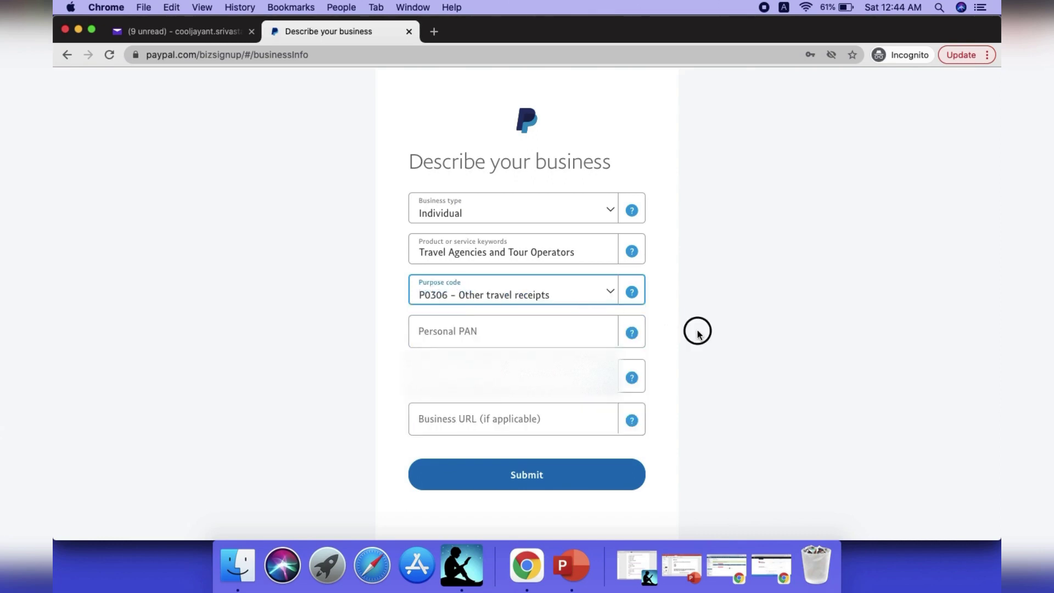
# Fill in the personal PAN and card statement name, then submit the business description.
pyautogui.scroll(-3, 697, 331)
pyautogui.click(496, 244)
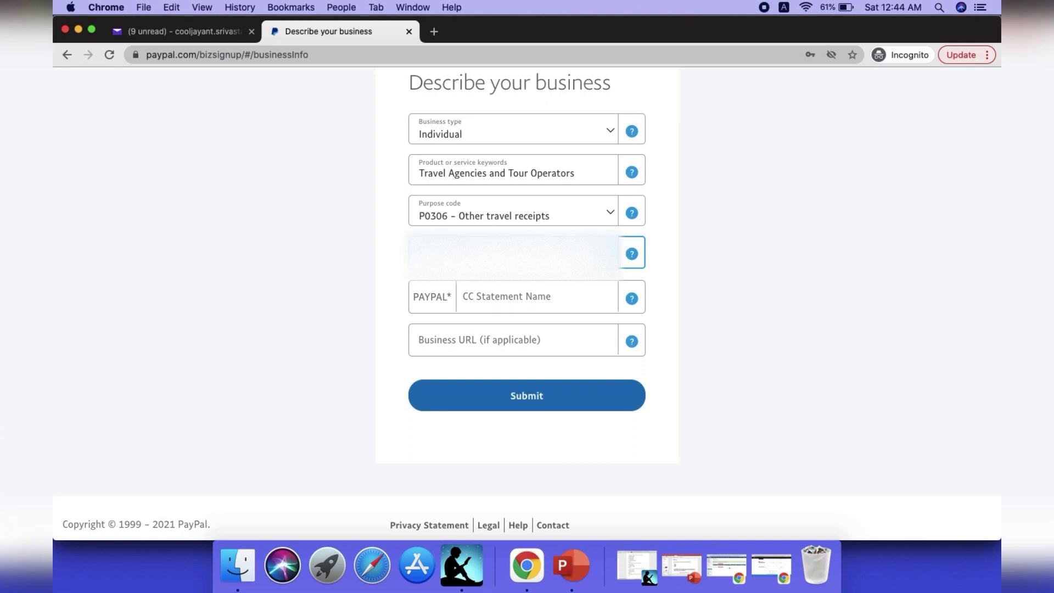
pyautogui.click(540, 300)
pyautogui.click(776, 363)
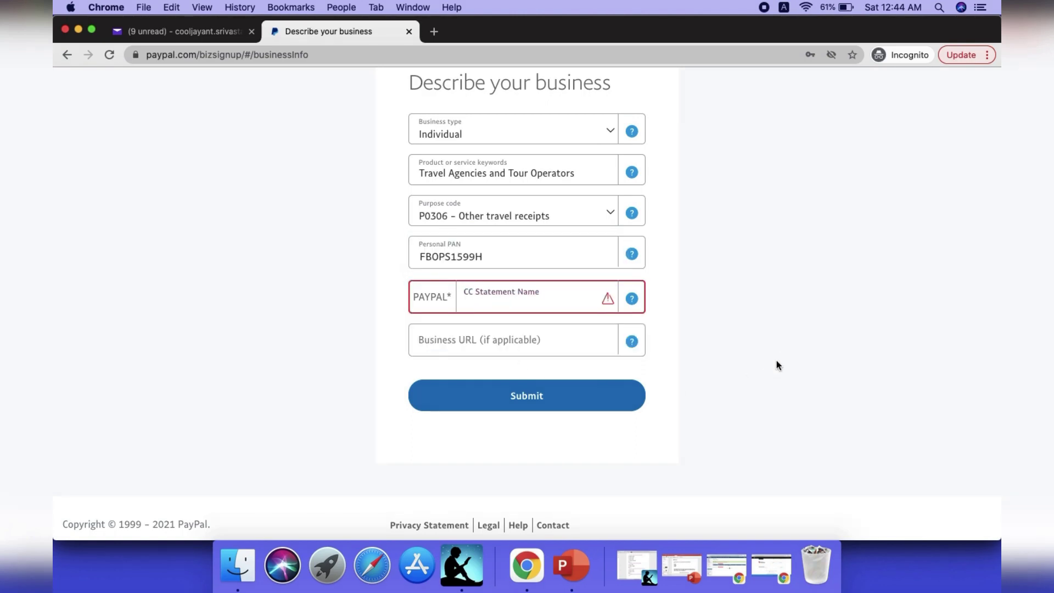
pyautogui.click(532, 302)
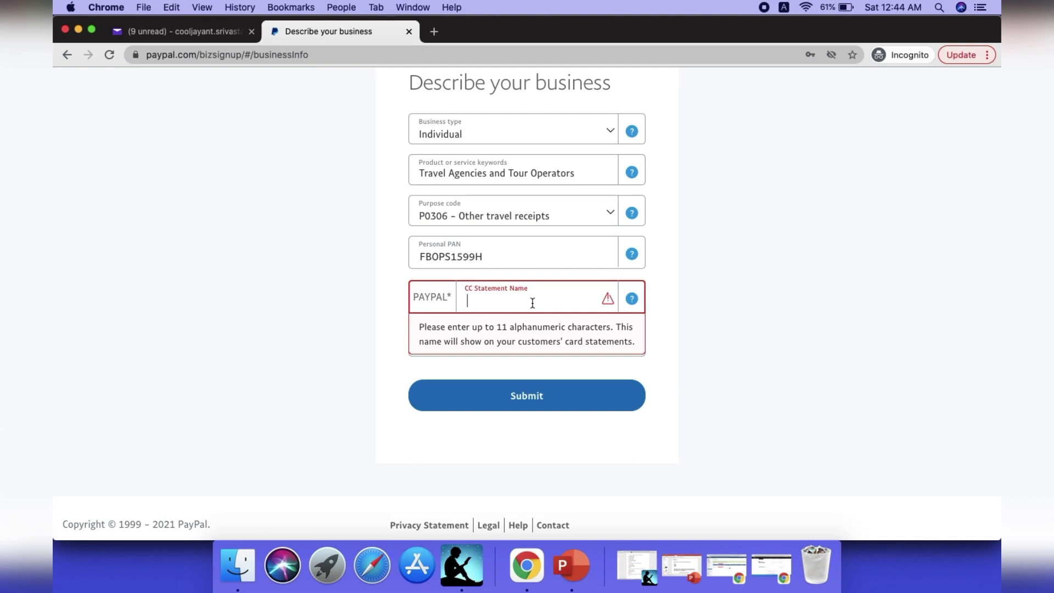
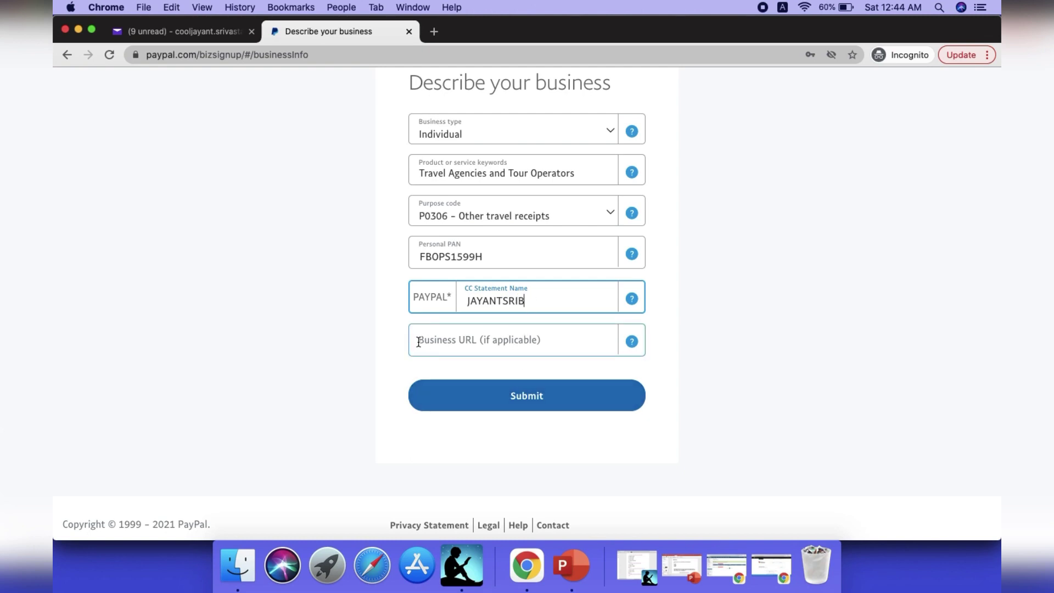
pyautogui.click(460, 391)
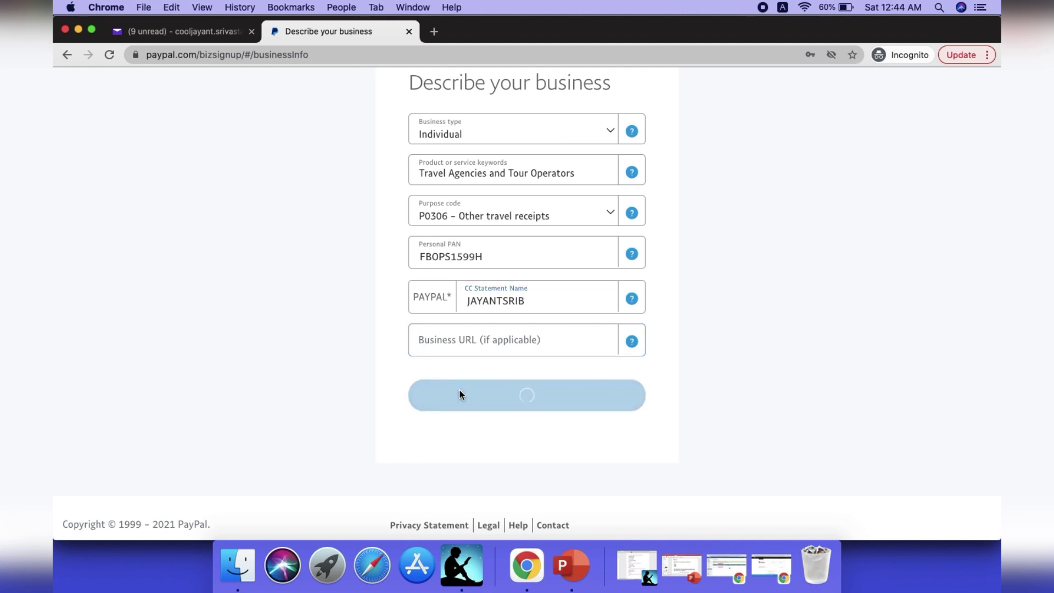
# Enter the owner's first name, last name and date of birth.
pyautogui.scroll(-3, 371, 380)
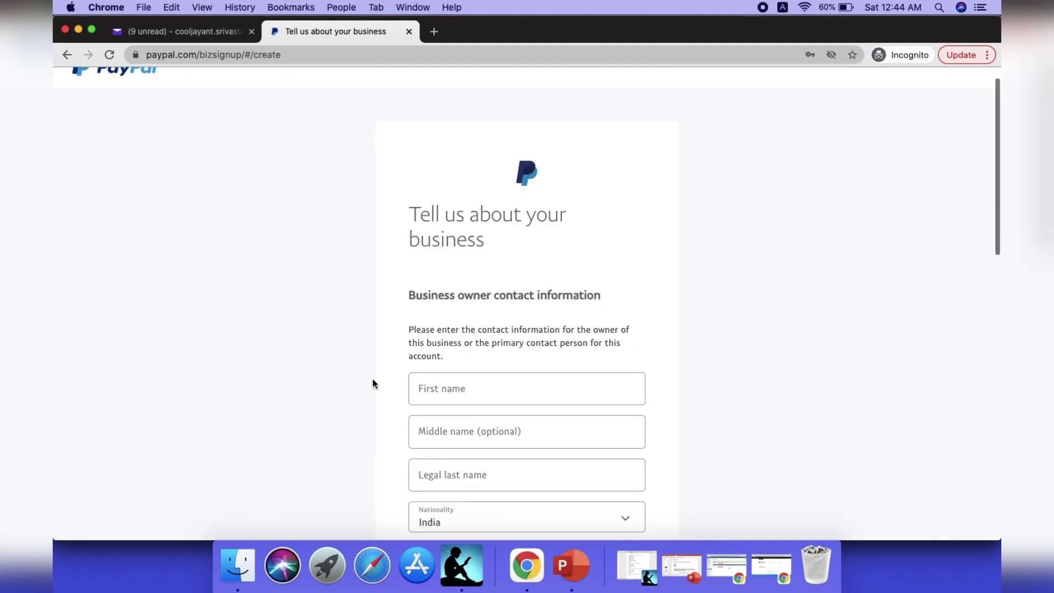
pyautogui.scroll(-3, 373, 383)
pyautogui.click(463, 181)
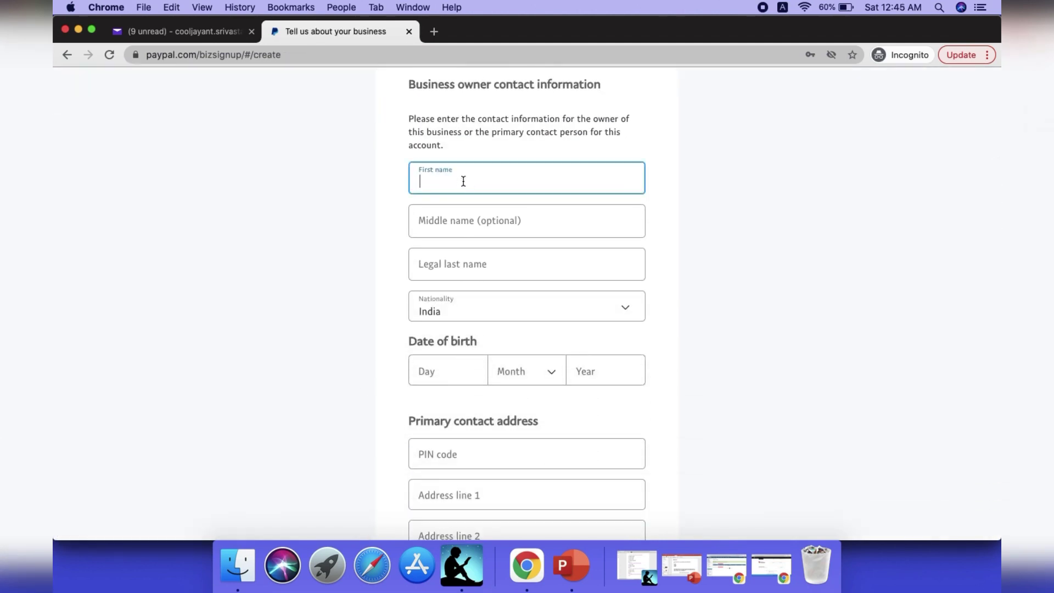
pyautogui.press('Tab')
pyautogui.press('Tab')
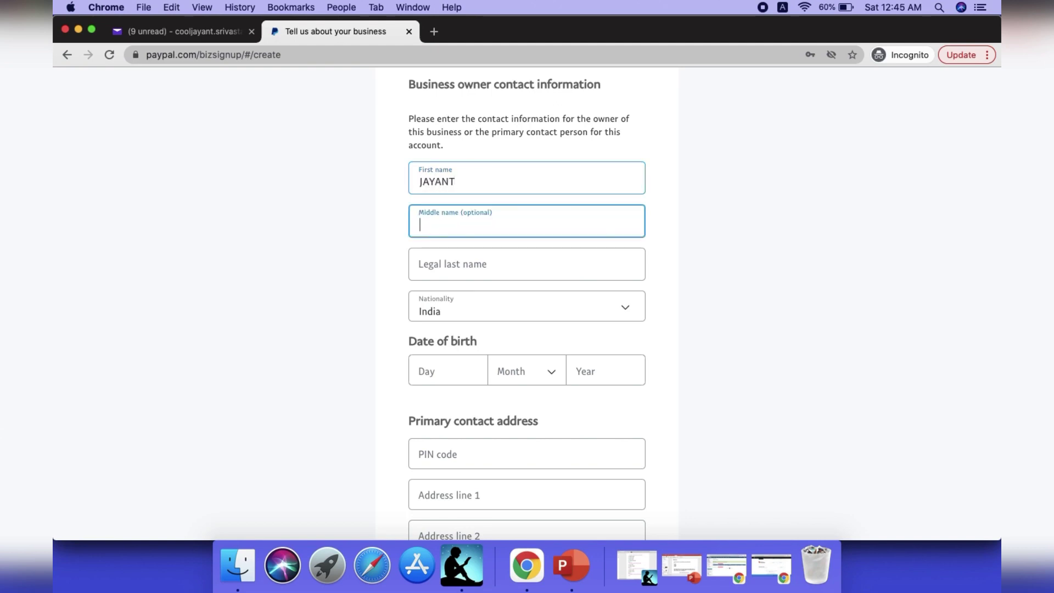
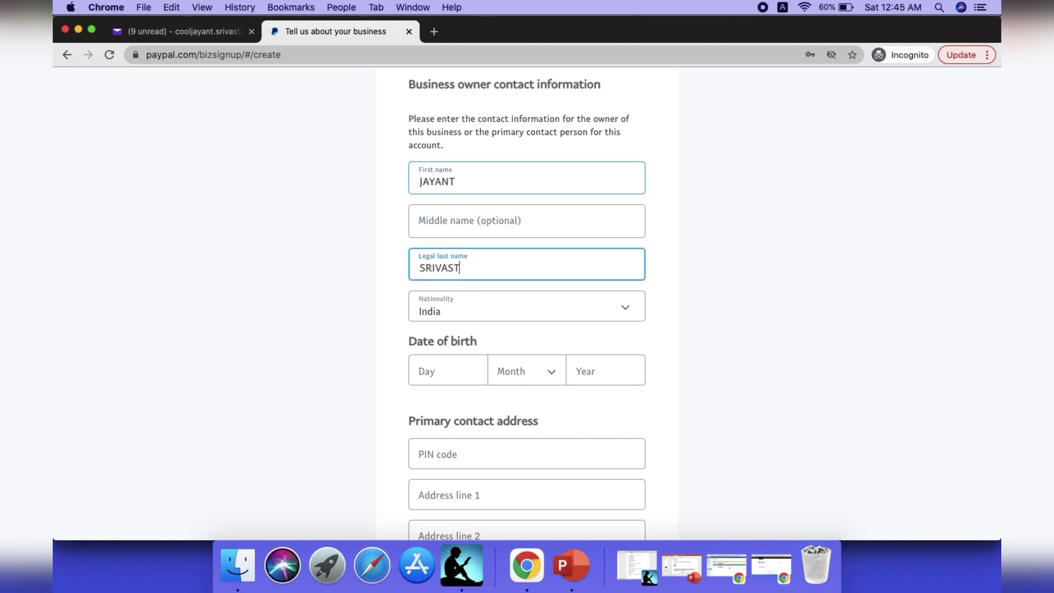
pyautogui.press('Tab')
pyautogui.press('Tab')
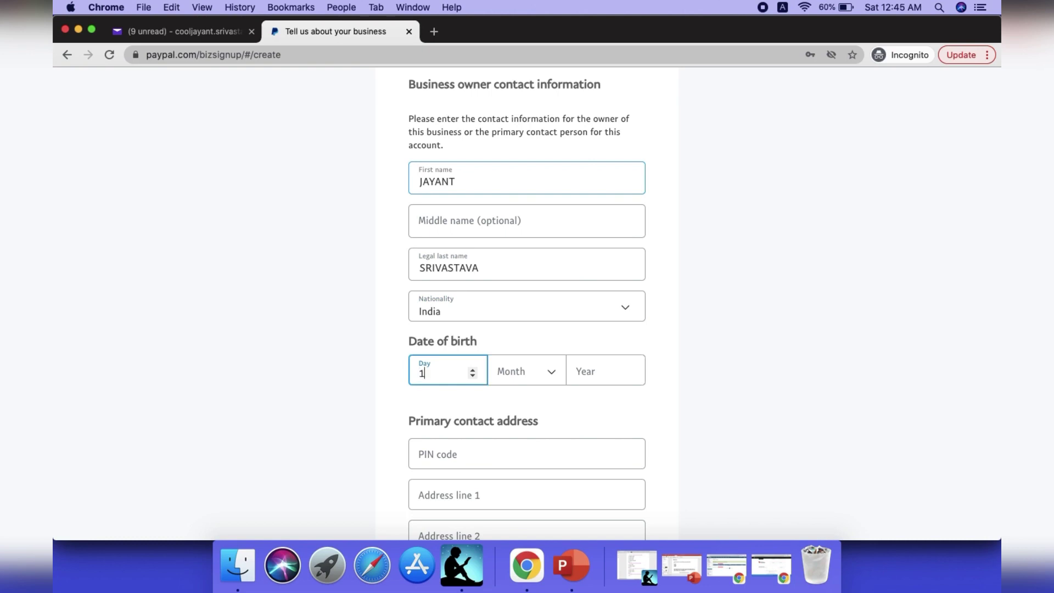
pyautogui.press('Tab')
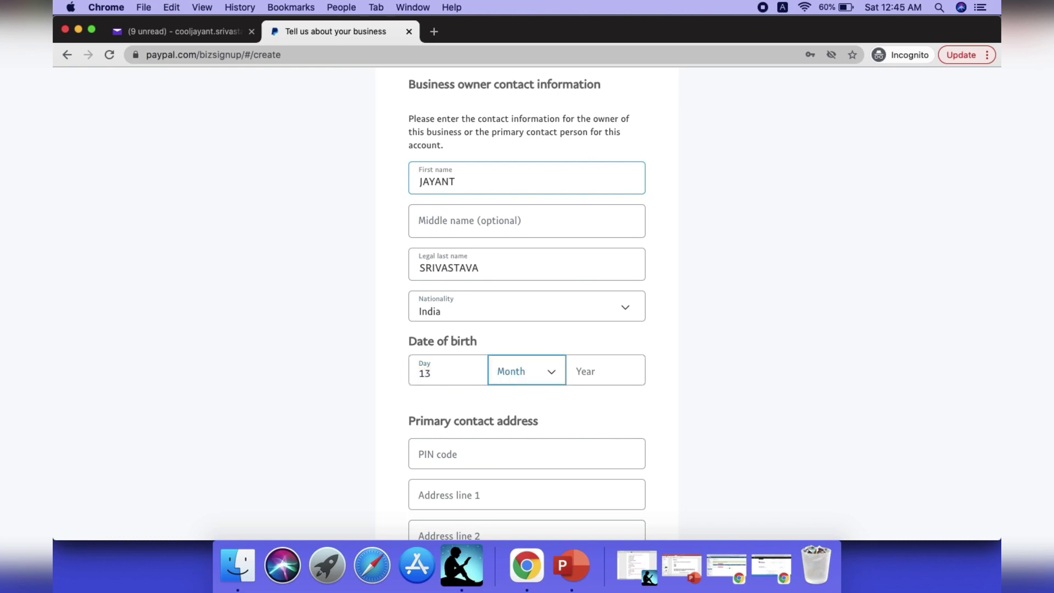
pyautogui.press('Down')
pyautogui.press('Down')
pyautogui.press('Down')
pyautogui.press('Down')
pyautogui.press('Down')
pyautogui.press('Down')
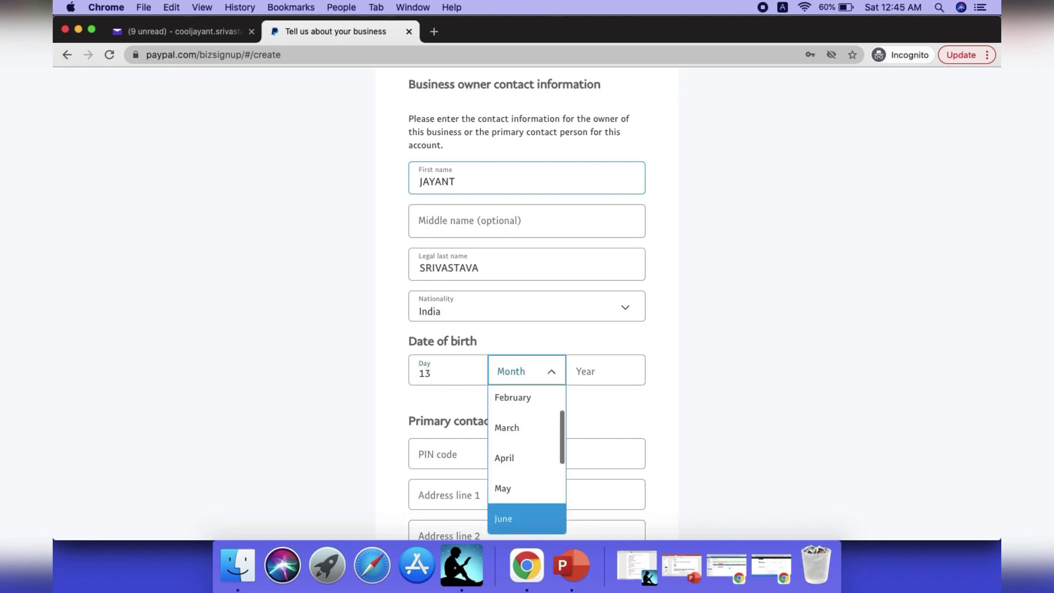
pyautogui.press('Return')
pyautogui.press('Tab')
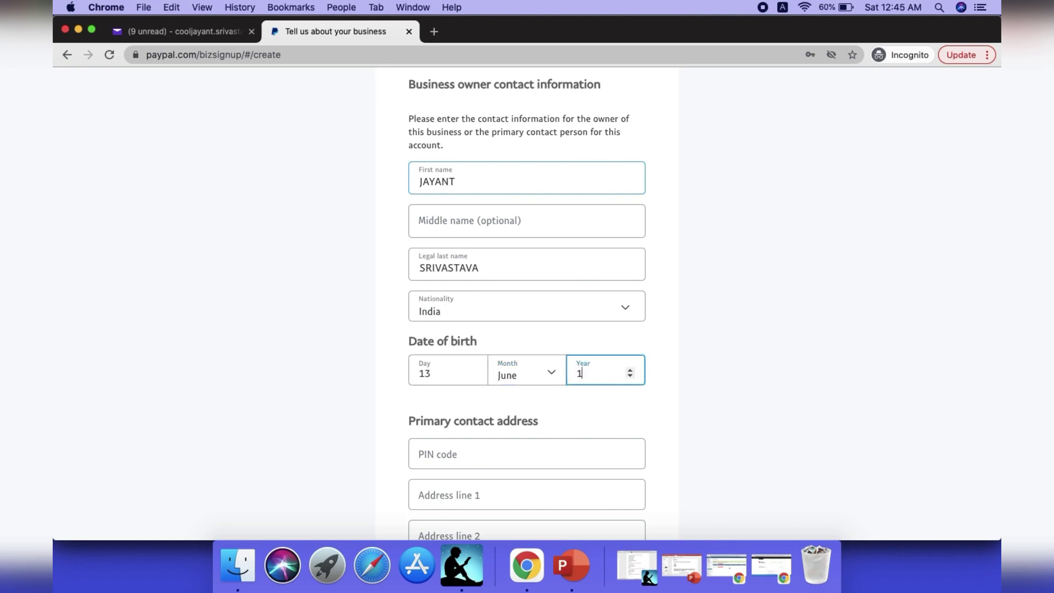
# Enter the PIN code and the street address in Address line 1.
pyautogui.press('Tab')
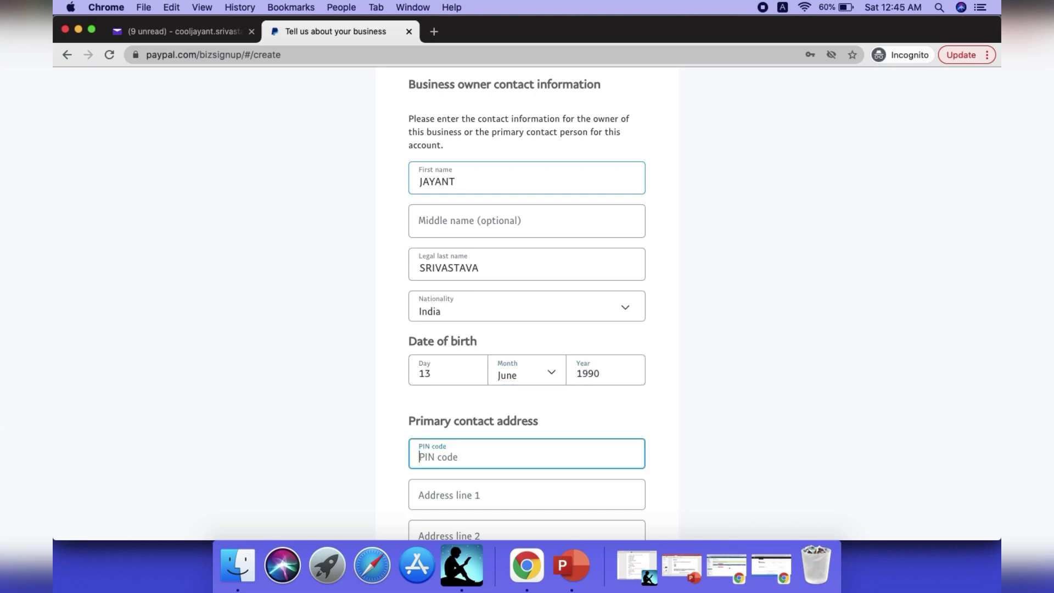
pyautogui.write('110')
pyautogui.press('BackSpace')
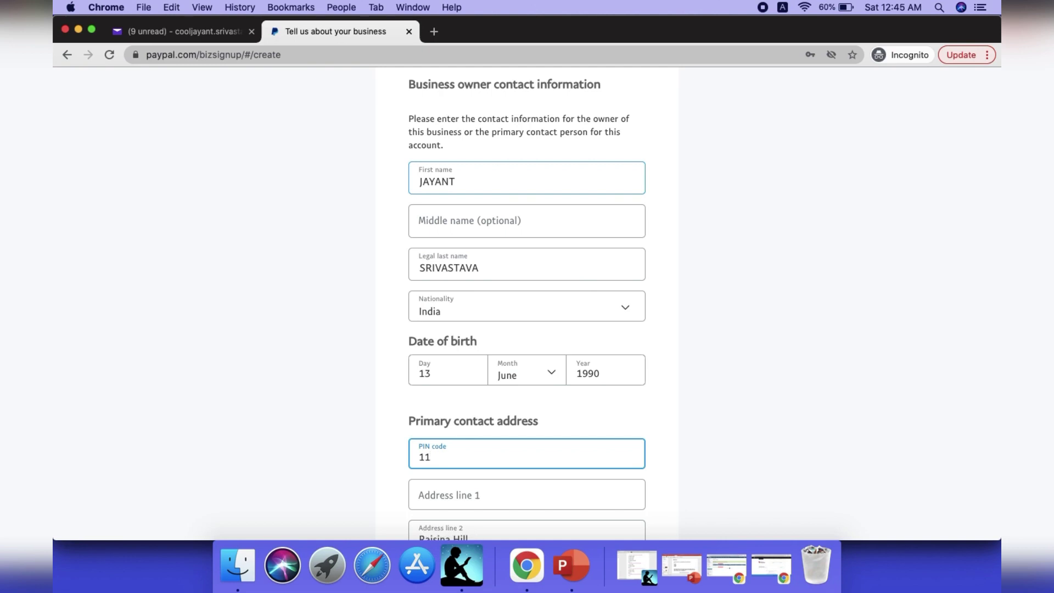
pyautogui.write('0082')
pyautogui.press('Tab')
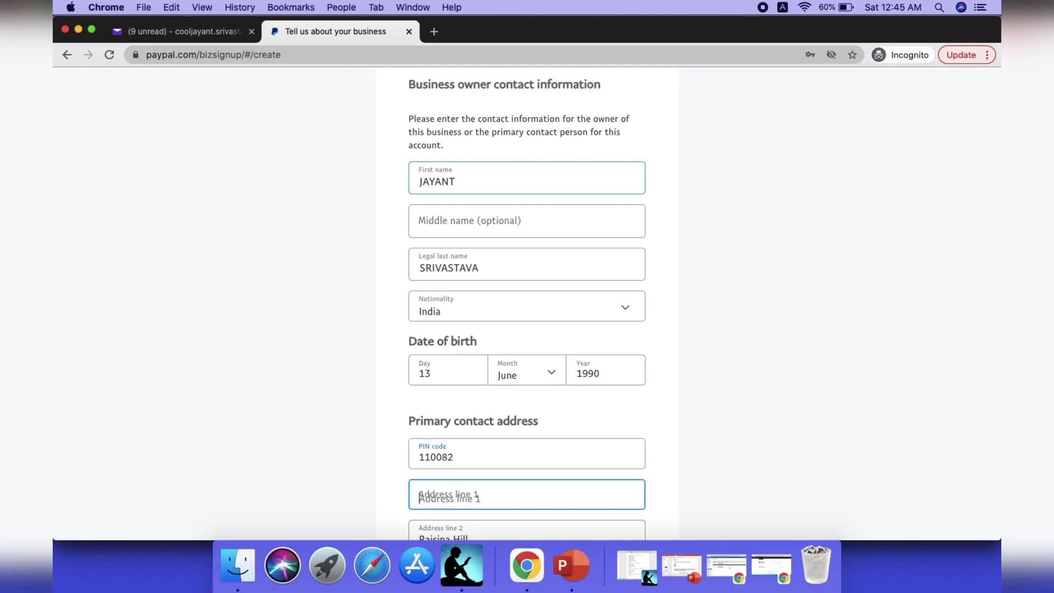
pyautogui.write('NEWE')
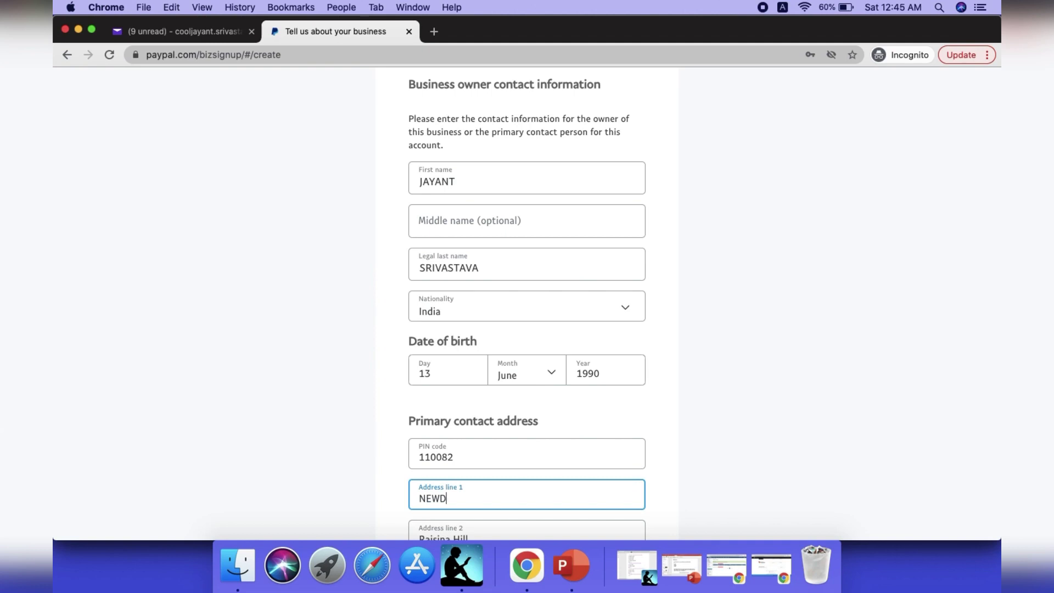
pyautogui.press('BackSpace')
pyautogui.write('DELHI BURARI')
# Choose Delhi as the state in the contact address.
pyautogui.press('Tab')
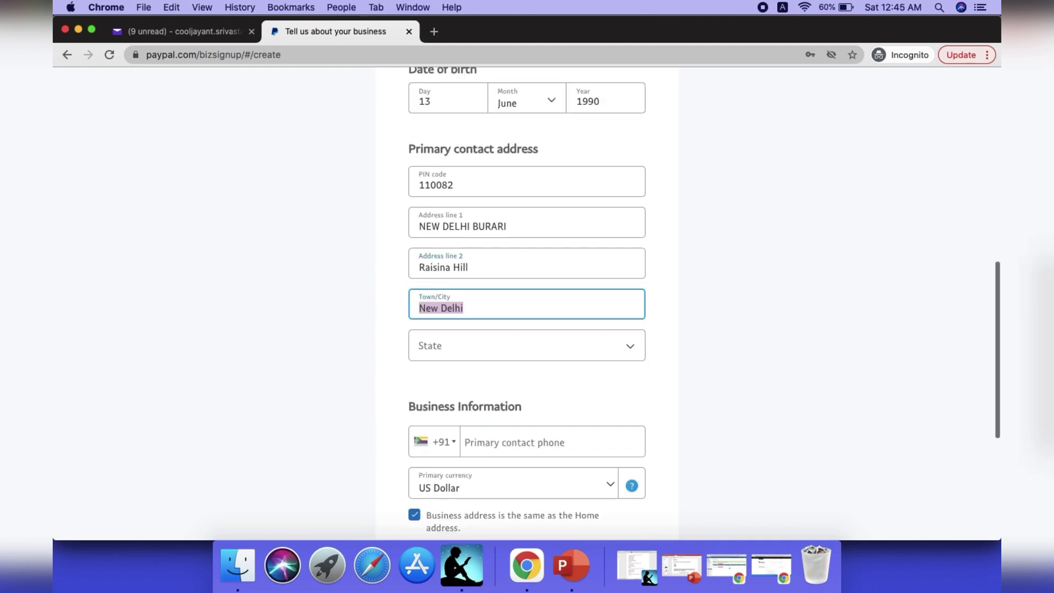
pyautogui.press('Tab')
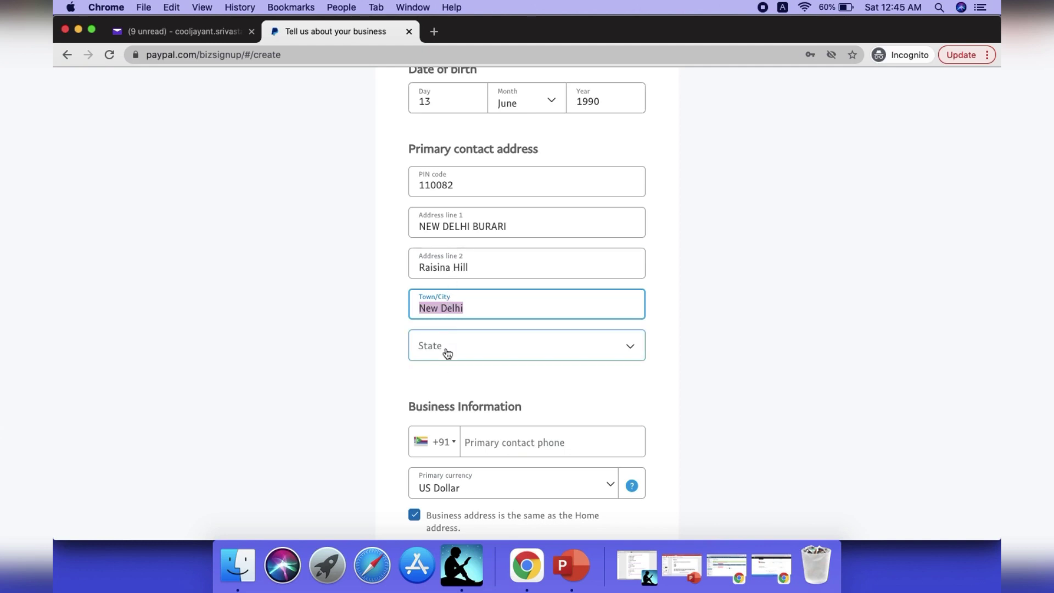
pyautogui.click(446, 351)
pyautogui.press('d')
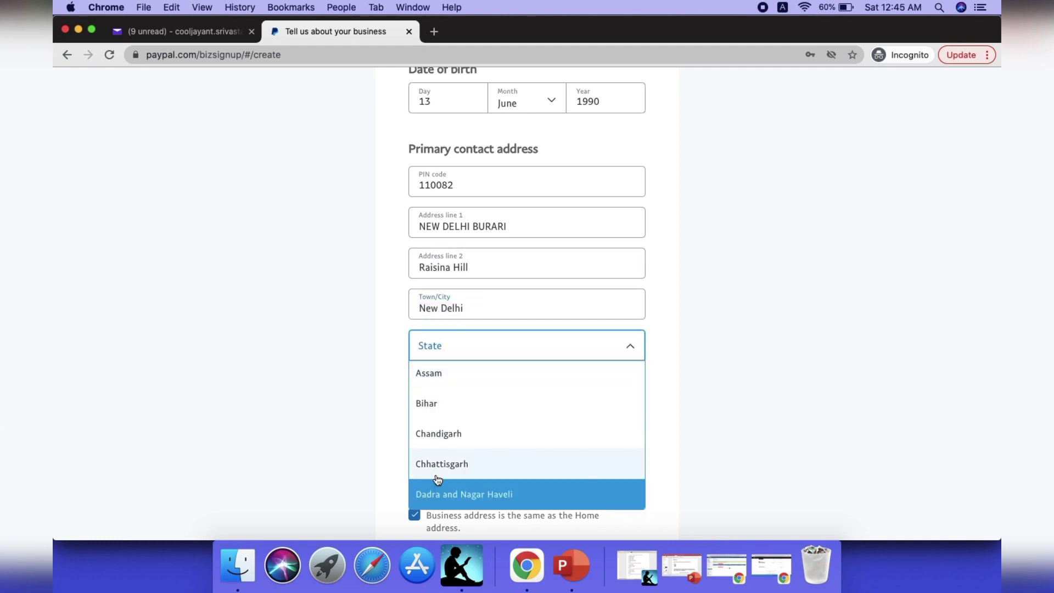
pyautogui.press('Down')
pyautogui.press('Down')
pyautogui.press('Return')
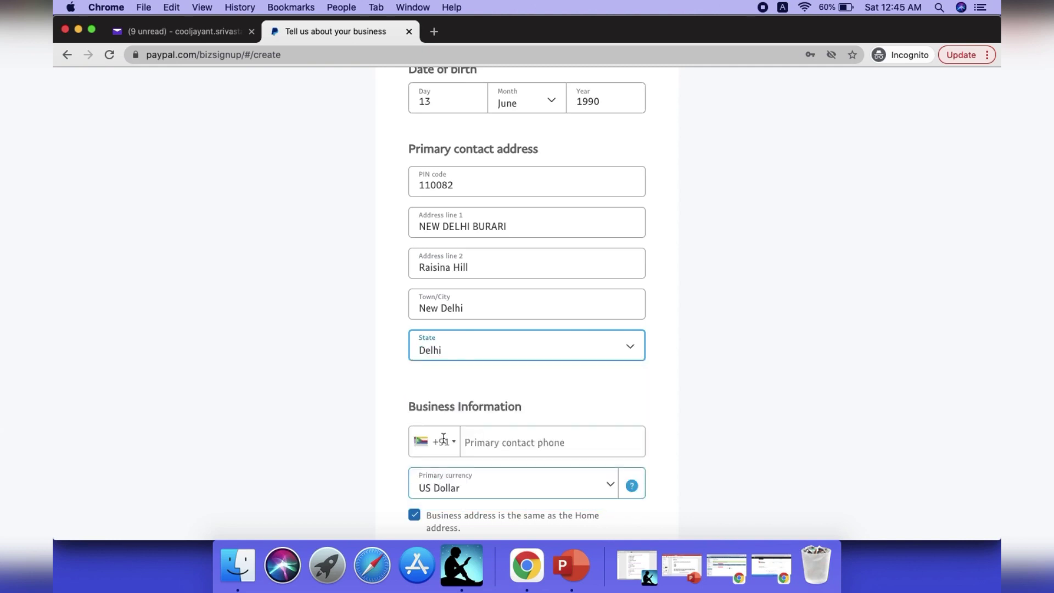
pyautogui.click(711, 439)
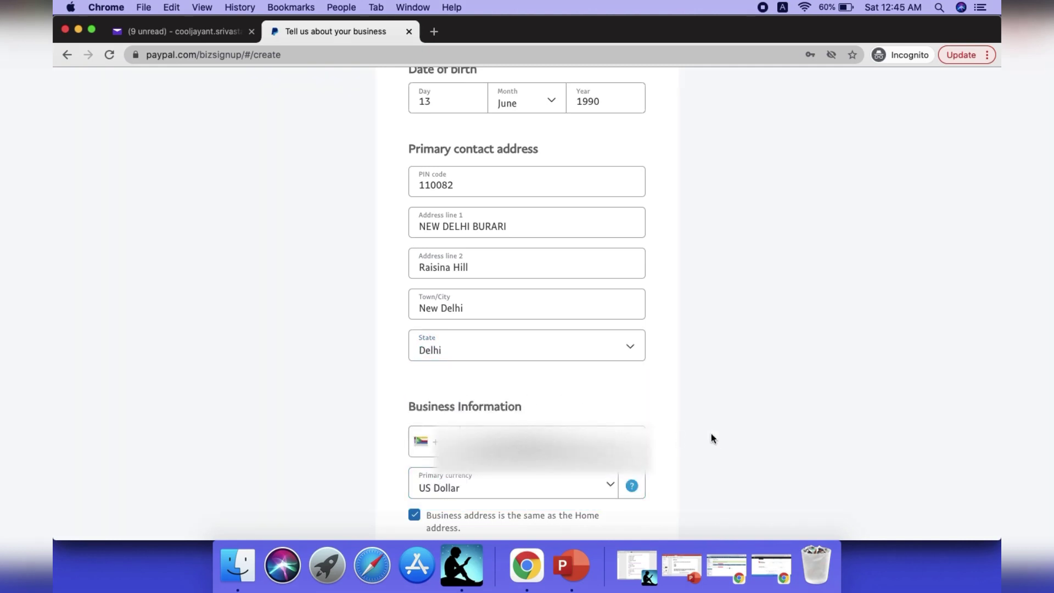
# Enter the primary contact phone number and agree to submit the business details.
pyautogui.scroll(-3, 712, 439)
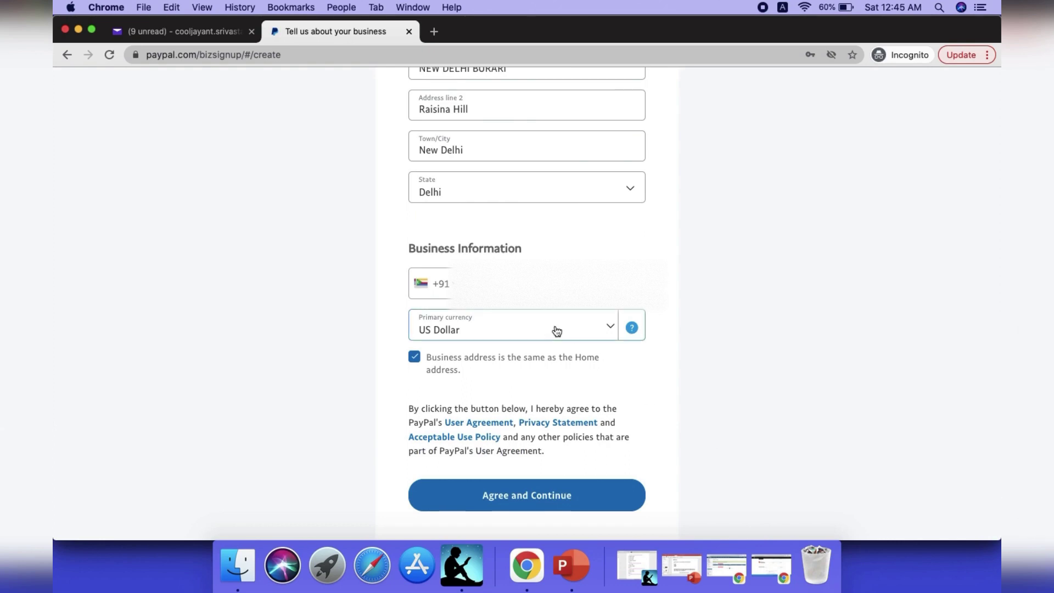
pyautogui.click(521, 283)
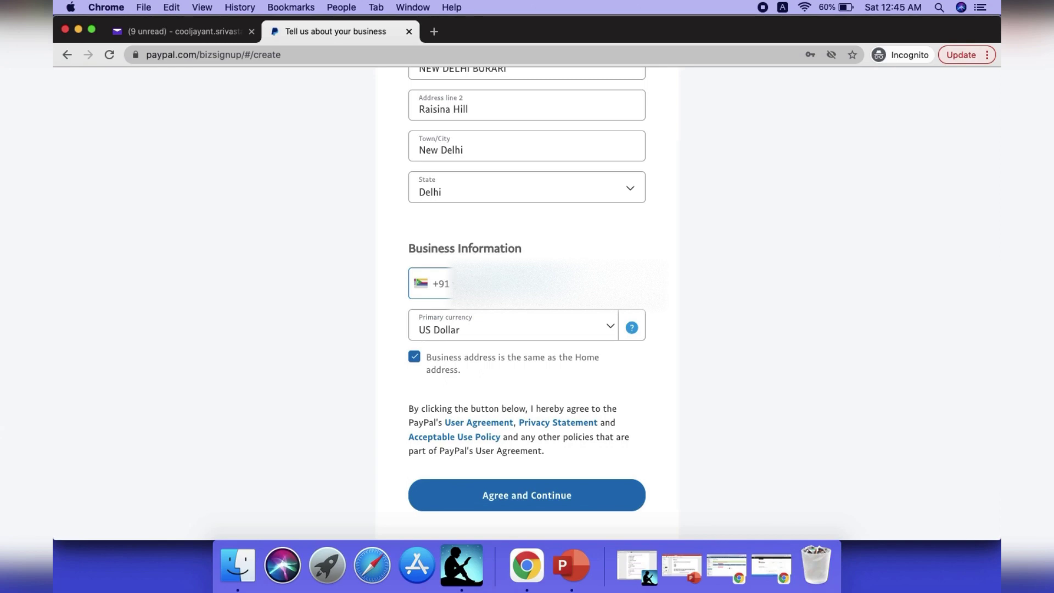
pyautogui.click(545, 496)
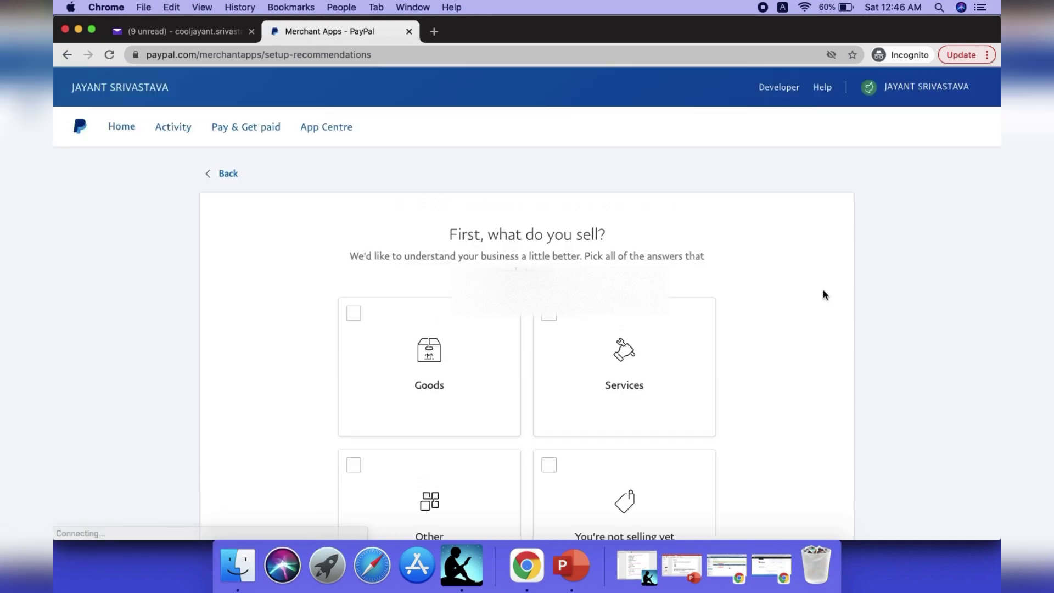
# Tick Services, You're not selling yet, Other and Goods as what the business sells.
pyautogui.scroll(-3, 828, 332)
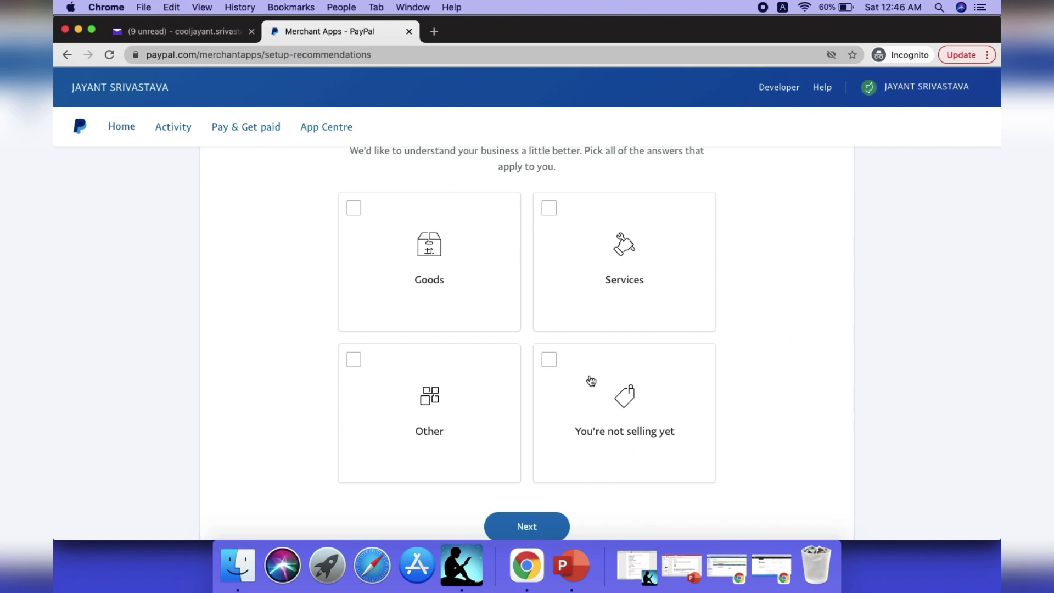
pyautogui.click(598, 258)
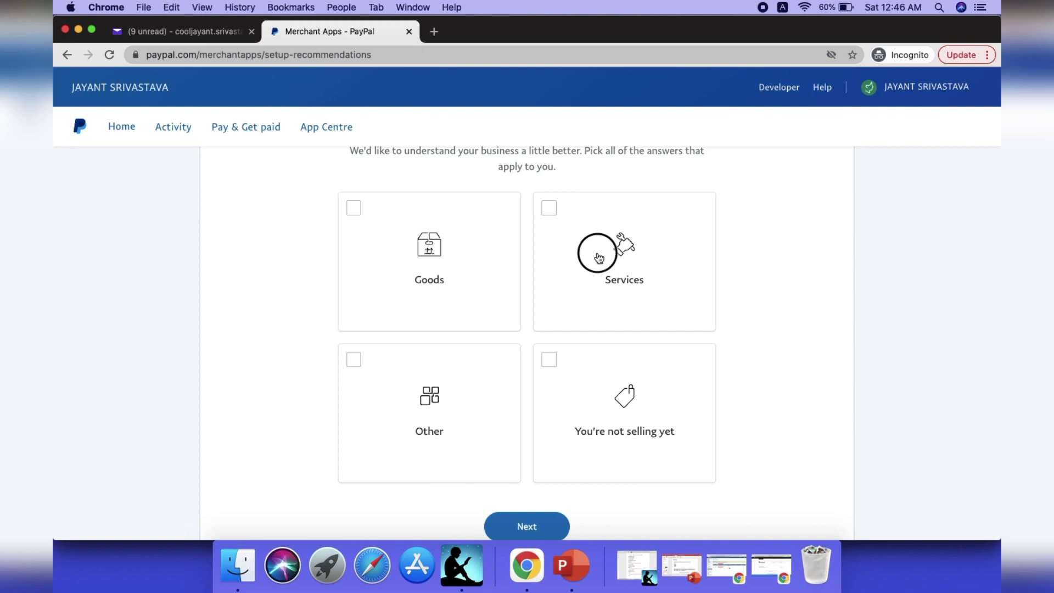
pyautogui.click(607, 424)
pyautogui.click(462, 385)
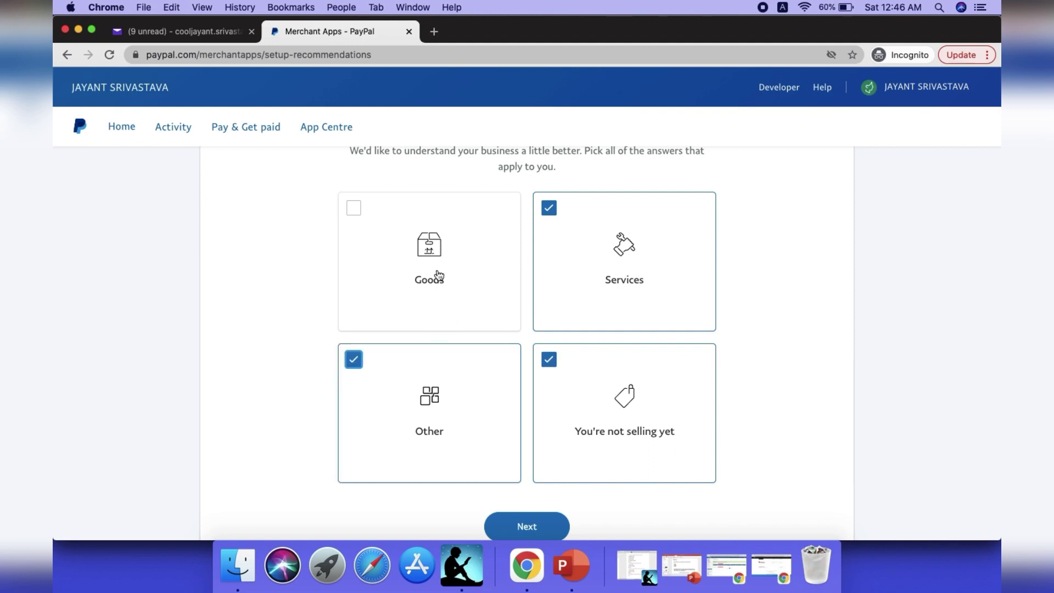
pyautogui.click(438, 276)
pyautogui.click(527, 524)
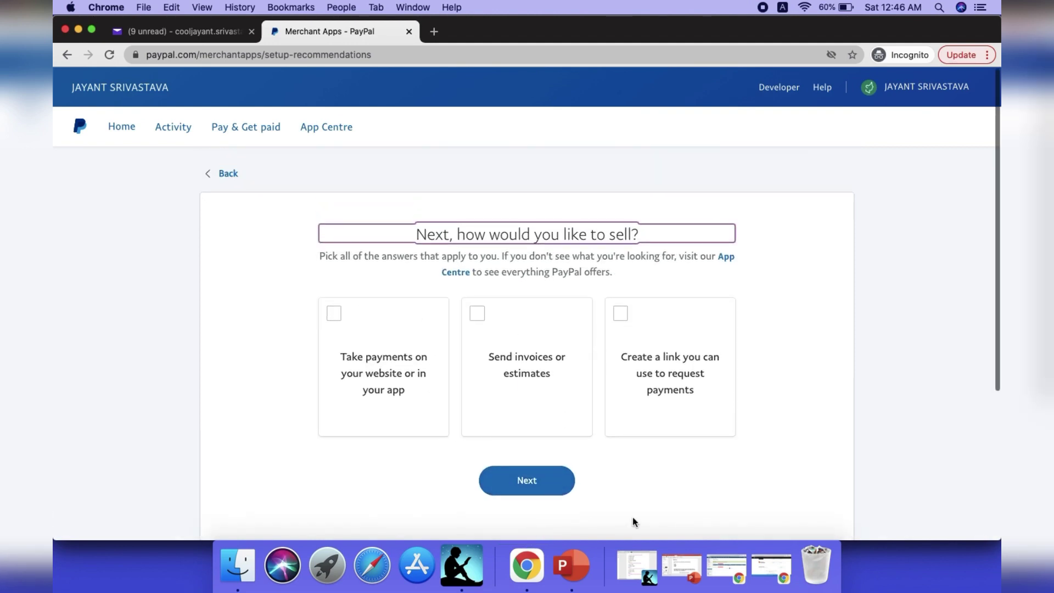
# Choose website/app payments, invoices or estimates, and payment request links as selling methods.
pyautogui.click(379, 356)
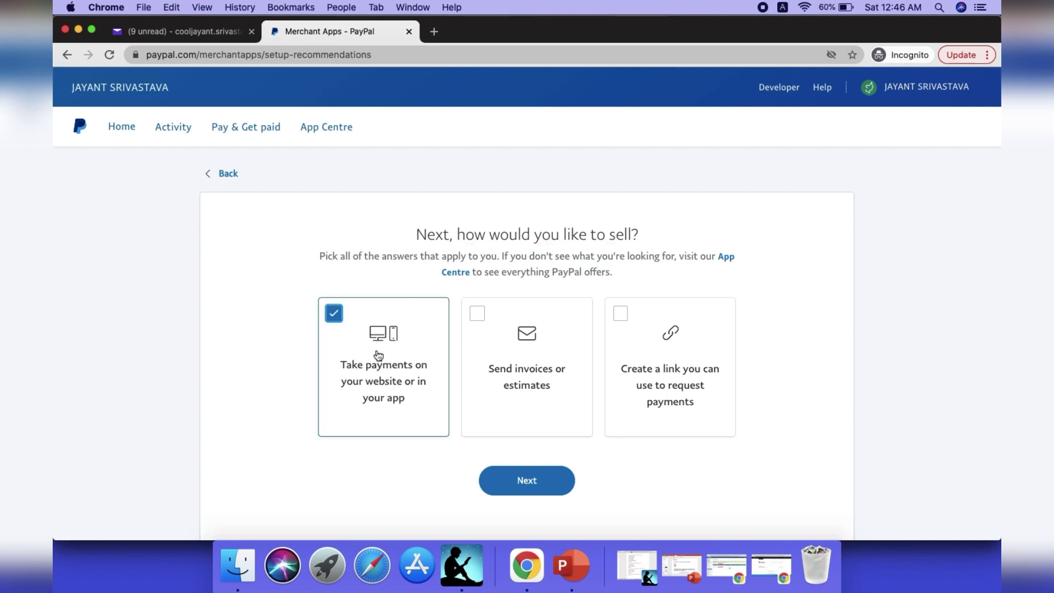
pyautogui.click(551, 356)
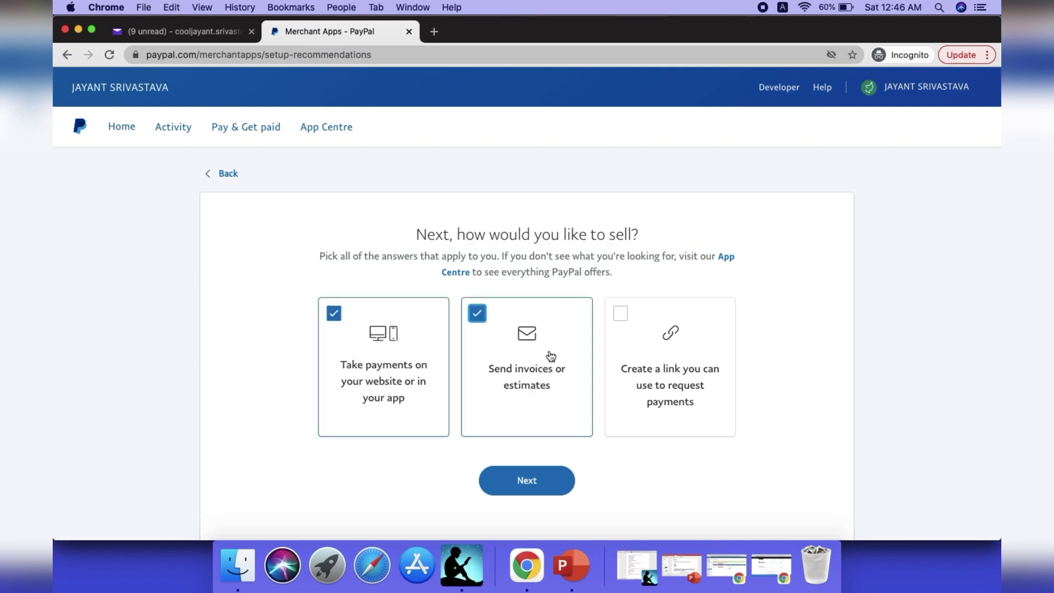
pyautogui.click(685, 360)
pyautogui.click(551, 475)
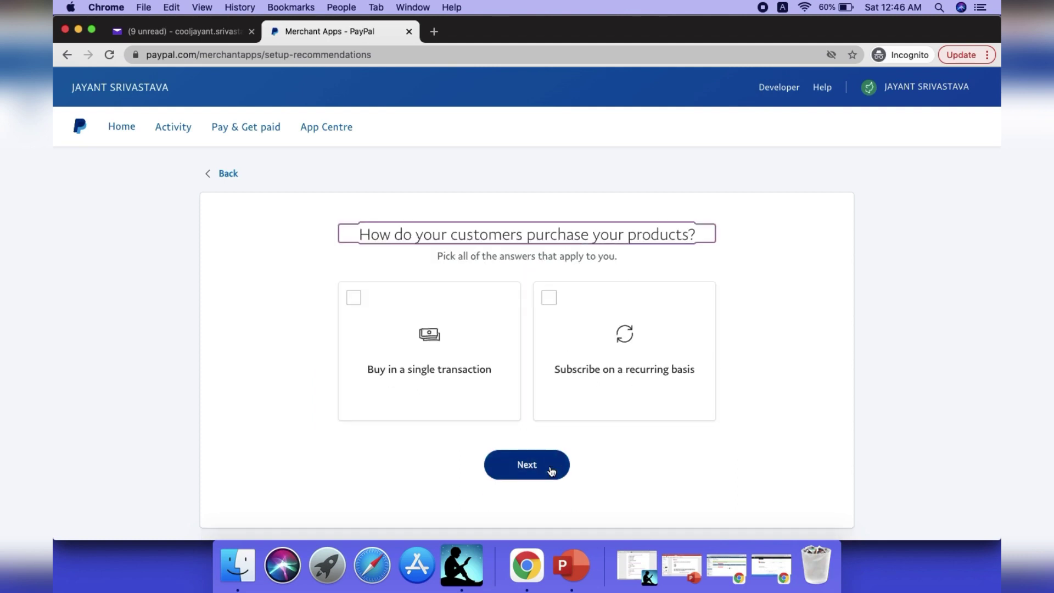
# Choose single-transaction and recurring subscription as customer purchase types.
pyautogui.click(430, 337)
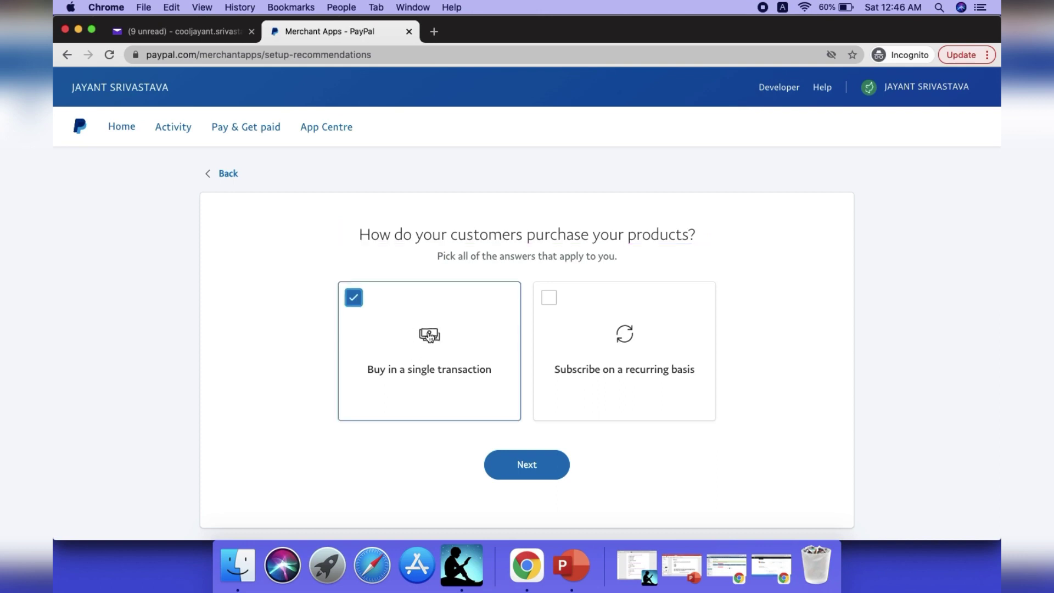
pyautogui.click(581, 323)
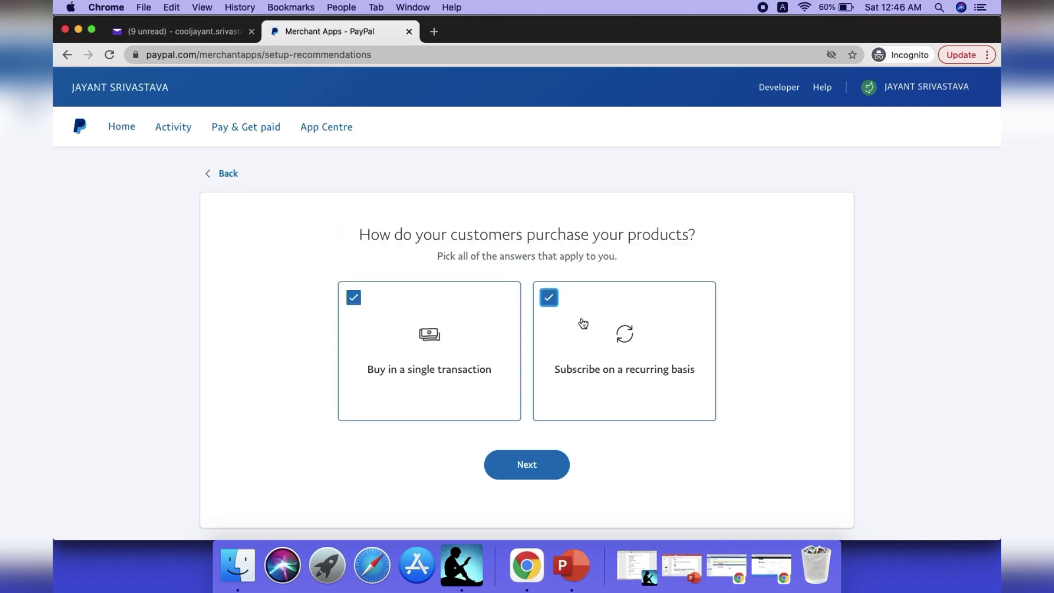
pyautogui.click(539, 464)
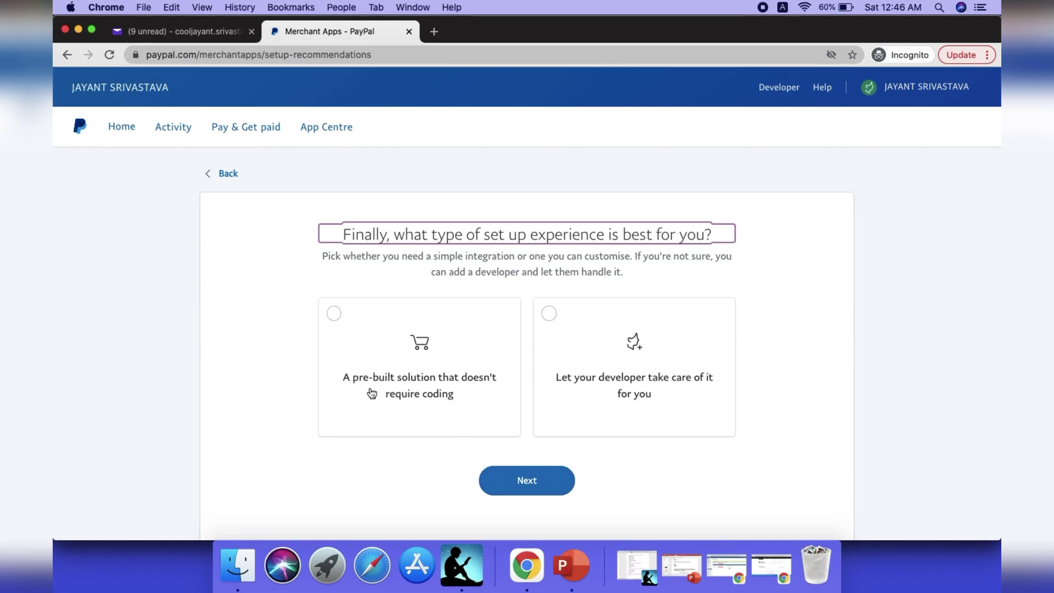
# Pick the pre-built no-coding solution, review the recommended apps, and start setup.
pyautogui.click(439, 371)
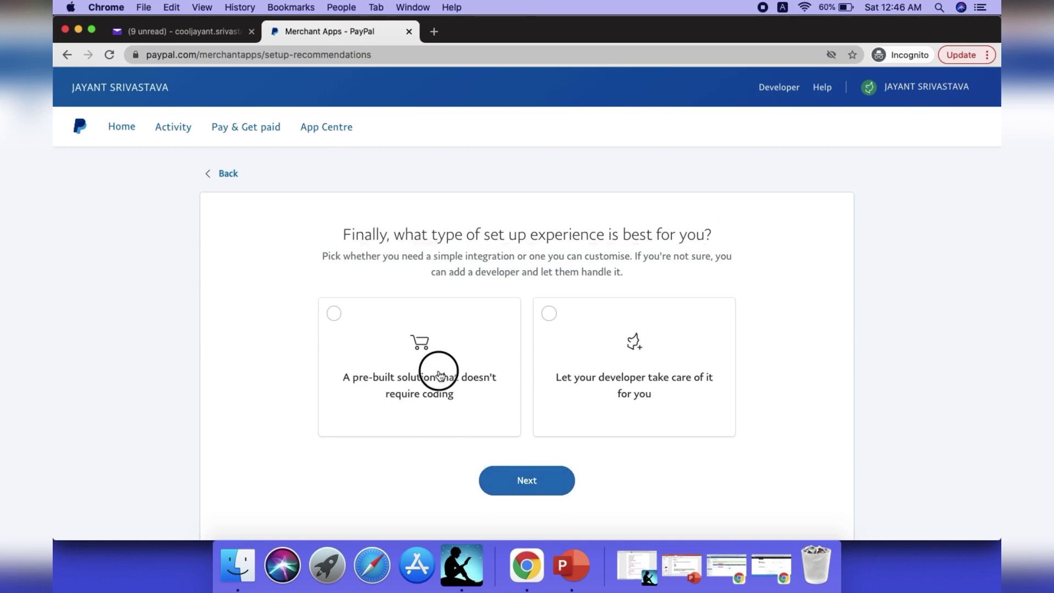
pyautogui.click(528, 480)
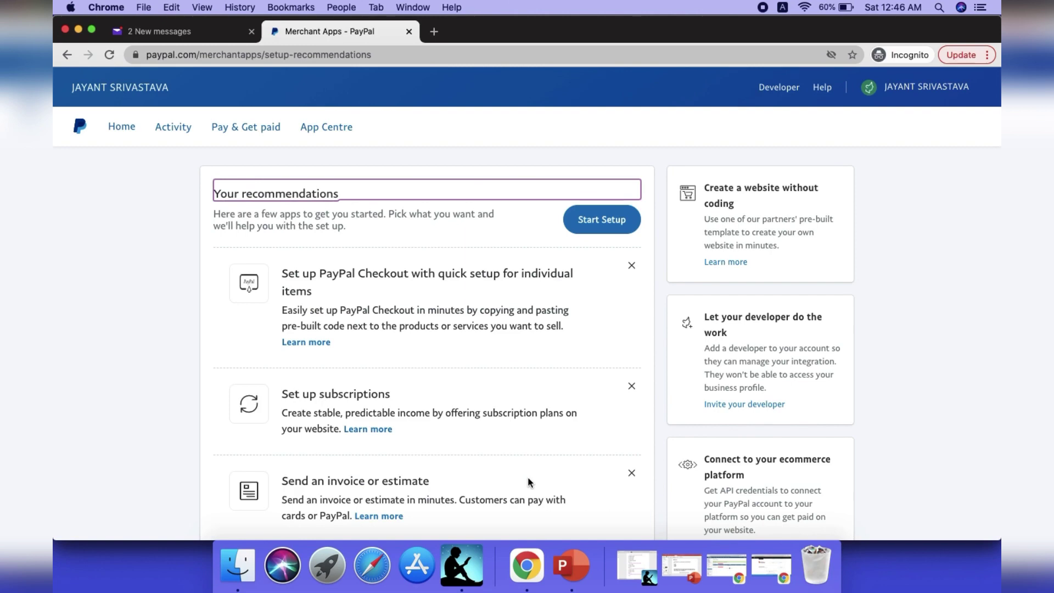
pyautogui.click(658, 350)
pyautogui.scroll(-8, 657, 350)
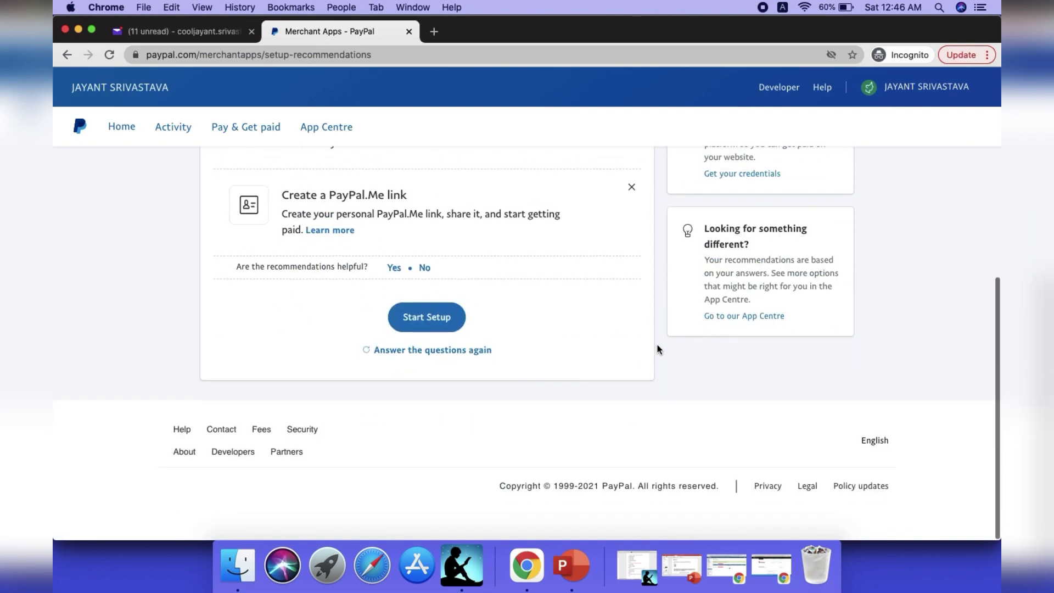
pyautogui.scroll(3, 657, 344)
pyautogui.scroll(2, 592, 380)
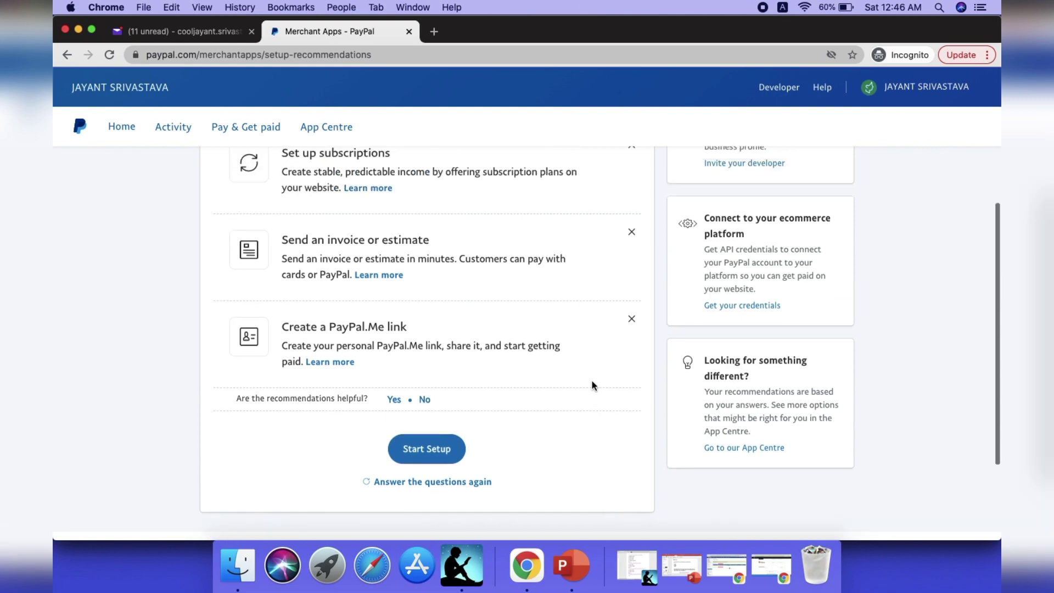
pyautogui.scroll(5, 592, 381)
pyautogui.scroll(-6, 592, 380)
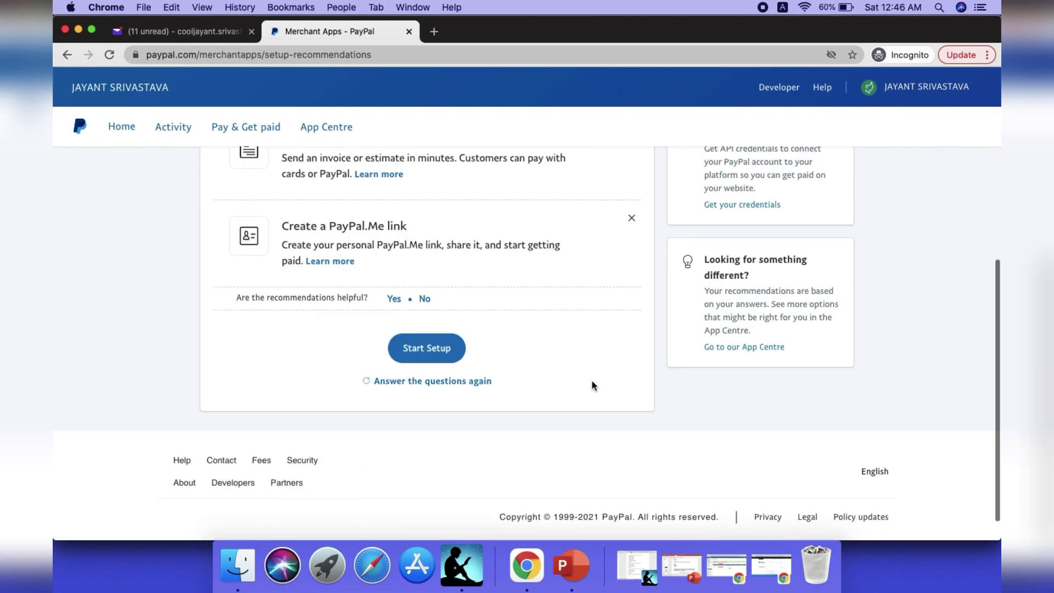
pyautogui.scroll(-1, 592, 380)
pyautogui.click(433, 319)
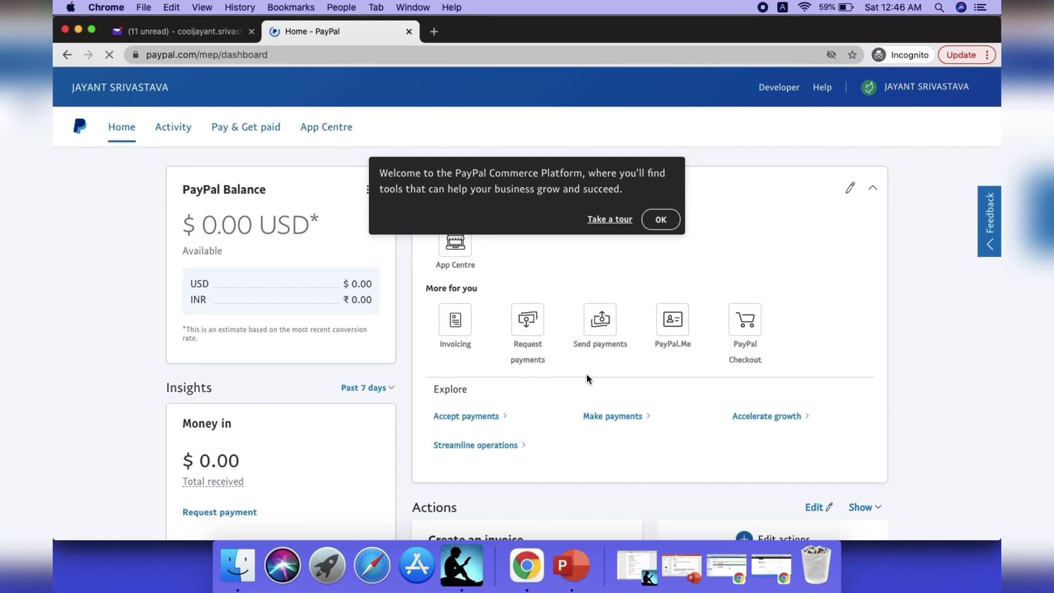
pyautogui.click(665, 226)
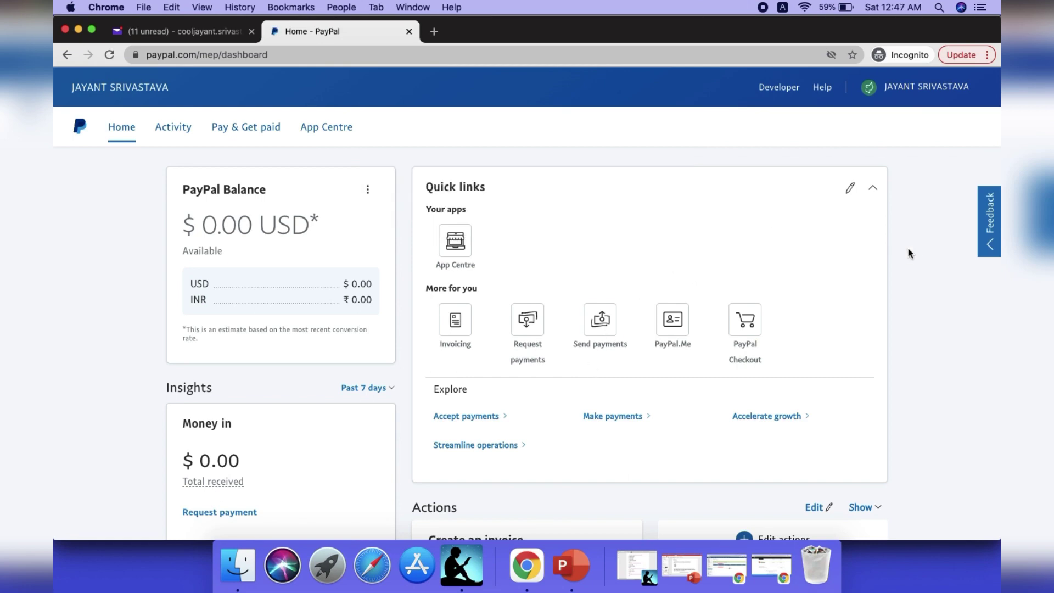
pyautogui.scroll(-20, 908, 253)
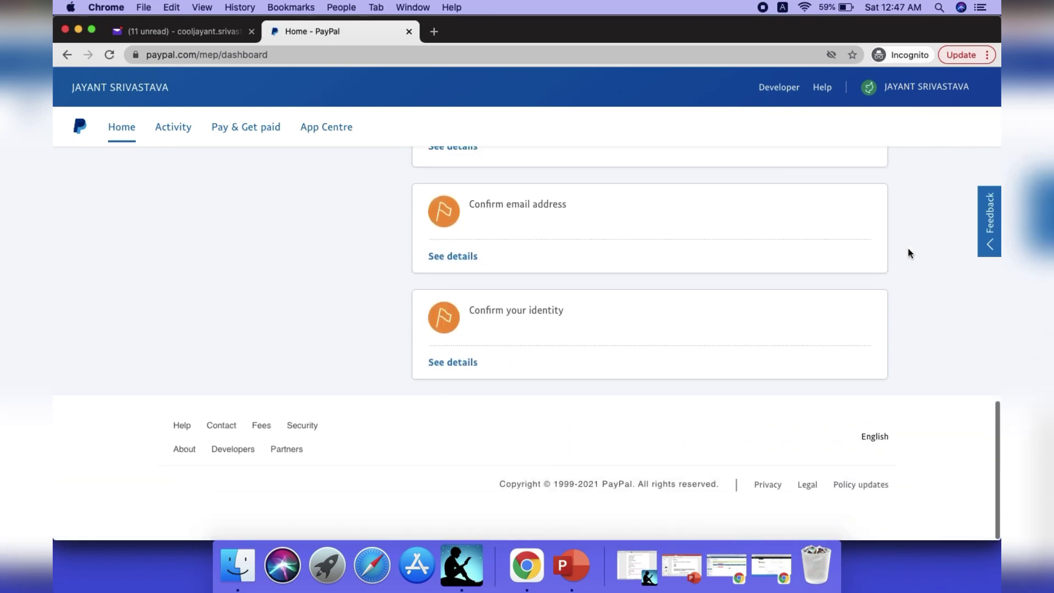
pyautogui.scroll(10, 909, 253)
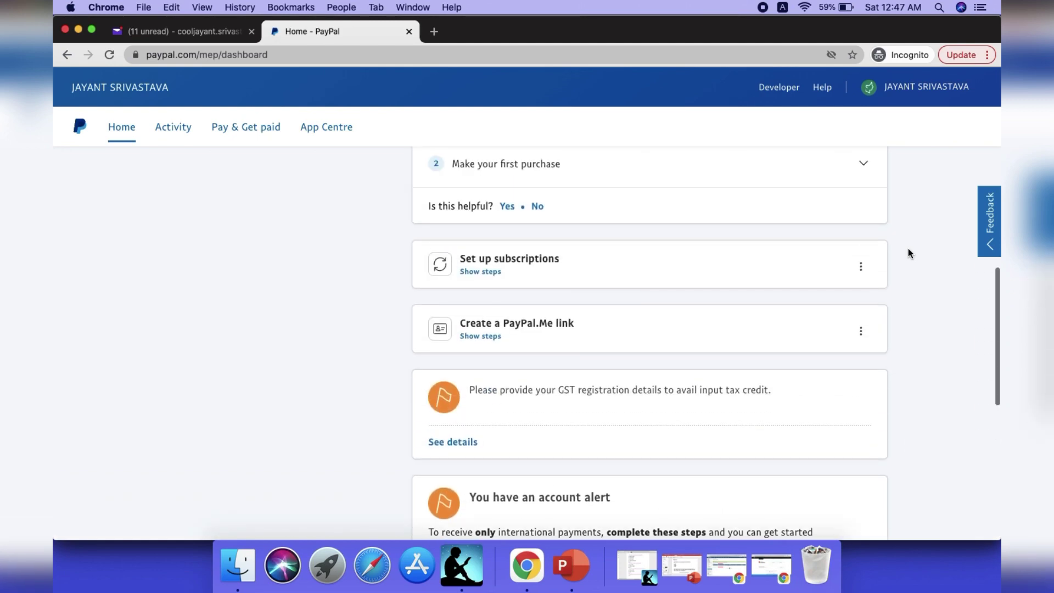
pyautogui.scroll(10, 909, 253)
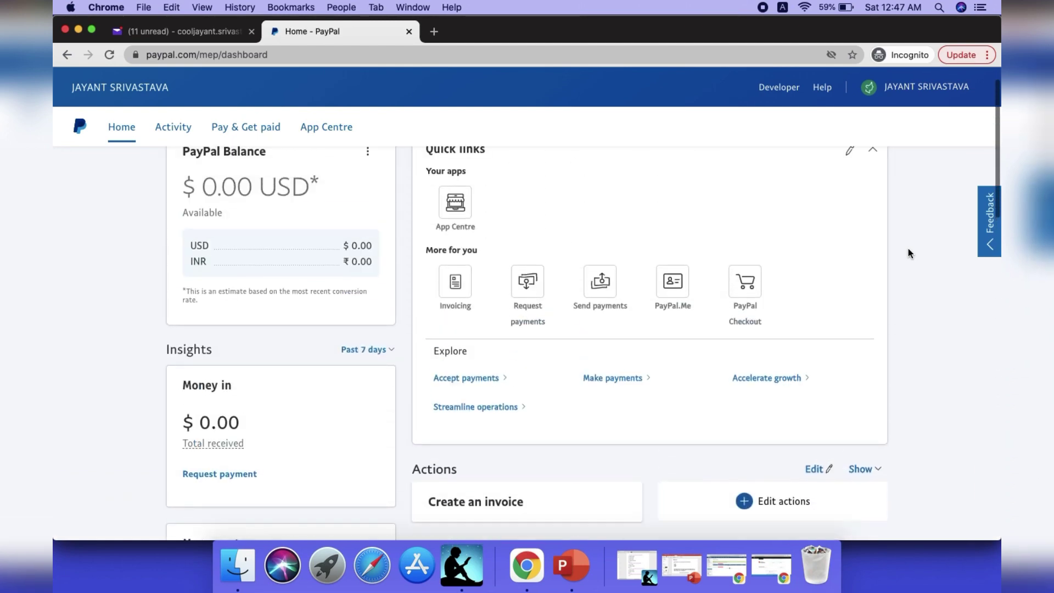
pyautogui.scroll(2, 908, 252)
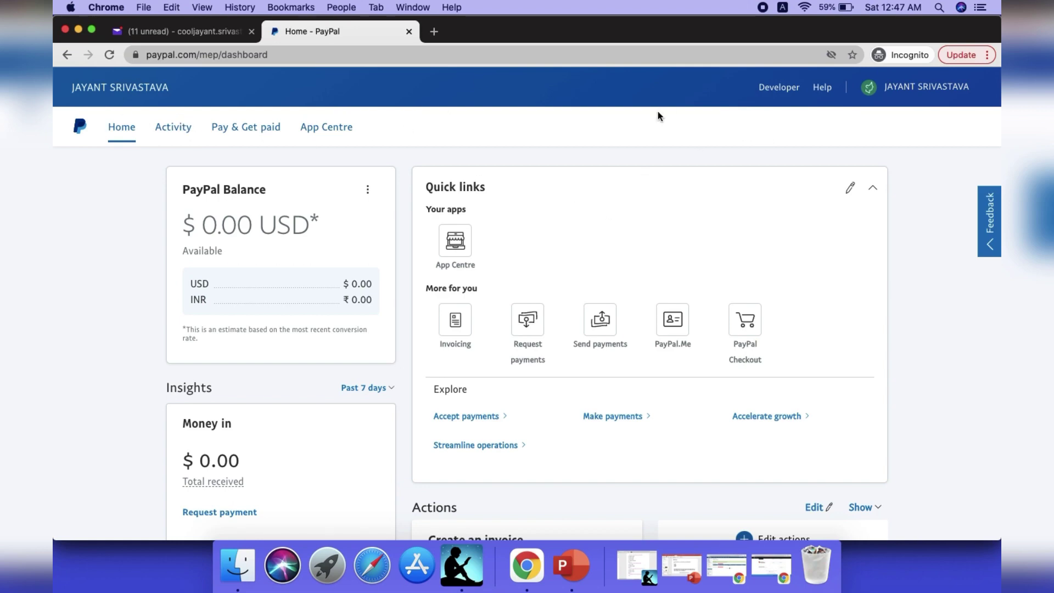
pyautogui.moveTo(872, 104)
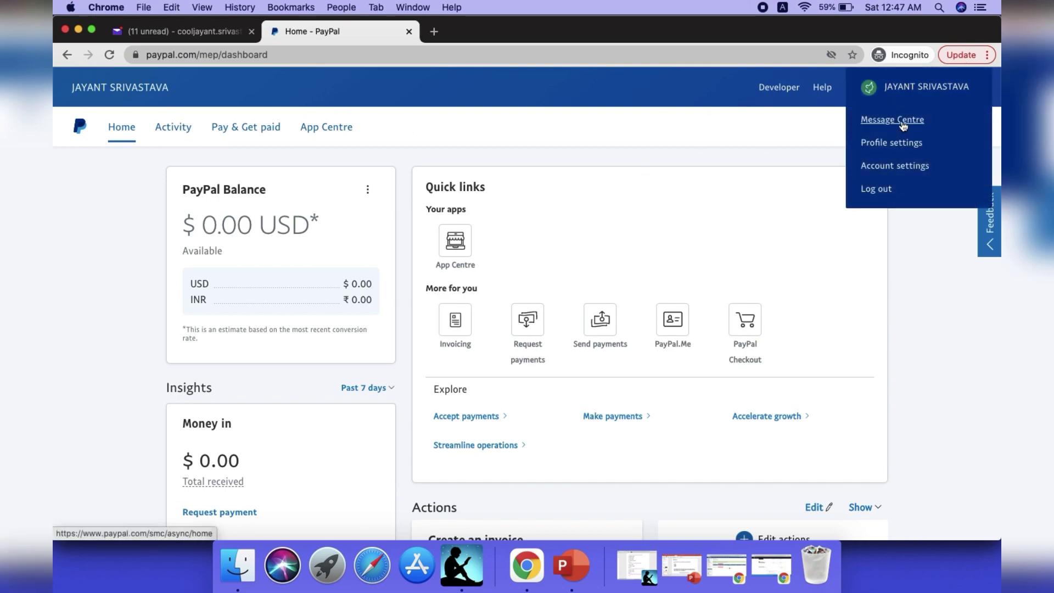
pyautogui.click(900, 143)
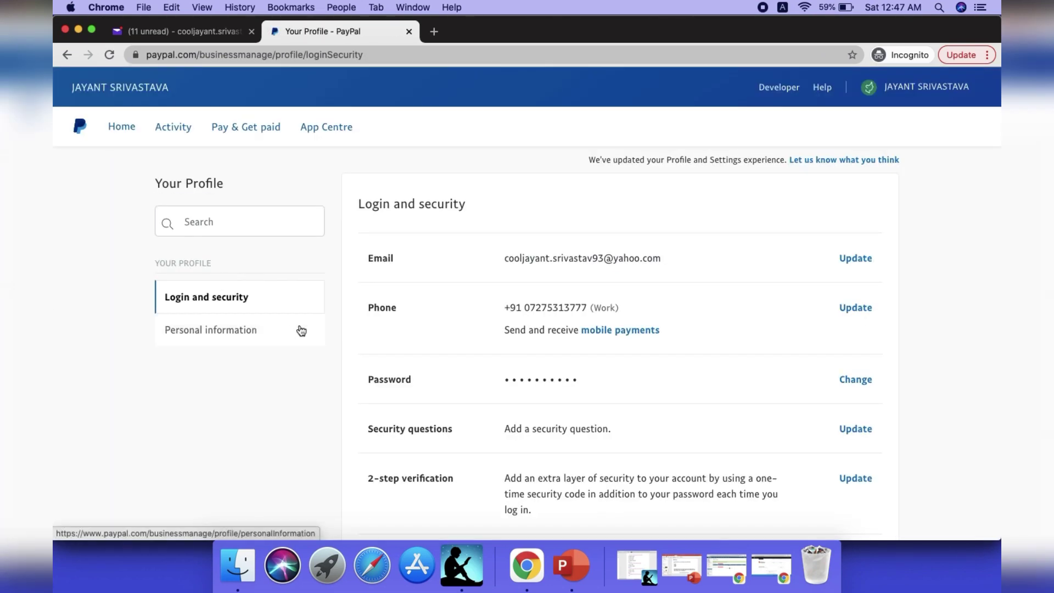
pyautogui.scroll(-6, 302, 330)
pyautogui.scroll(4, 301, 329)
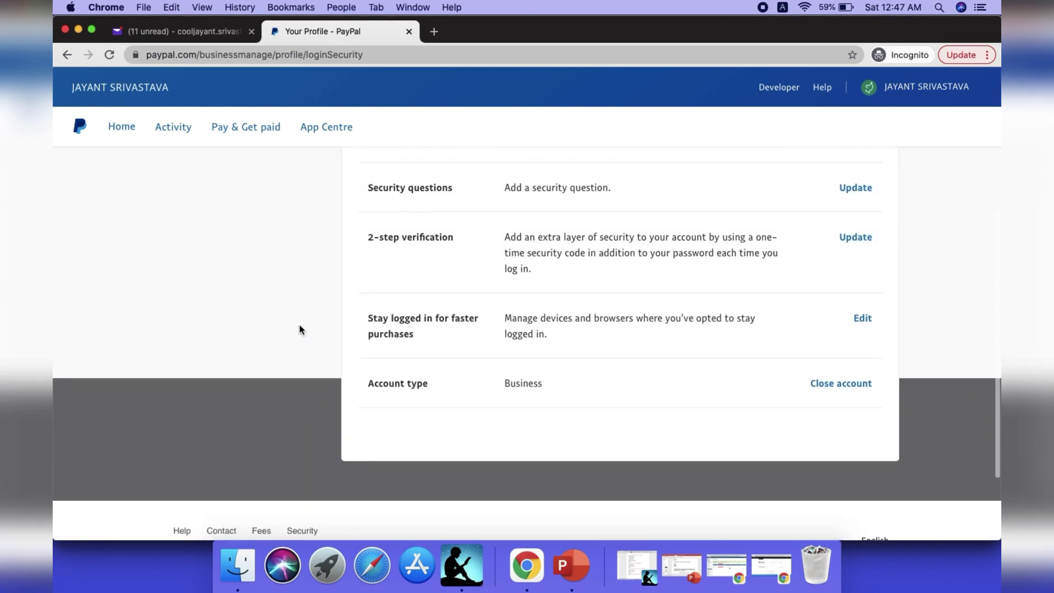
pyautogui.scroll(3, 301, 330)
pyautogui.click(299, 328)
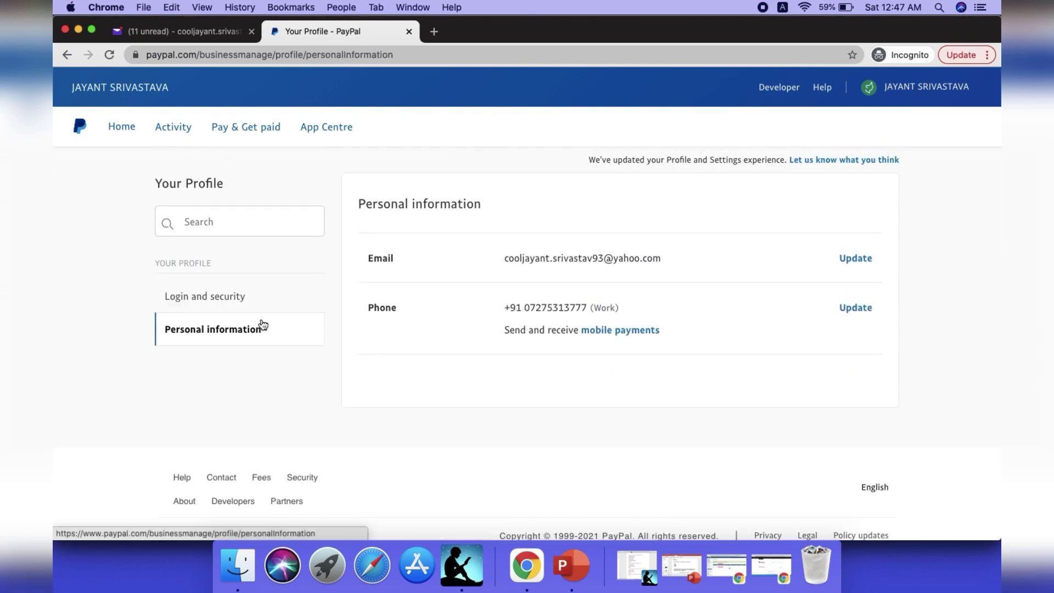
pyautogui.click(116, 128)
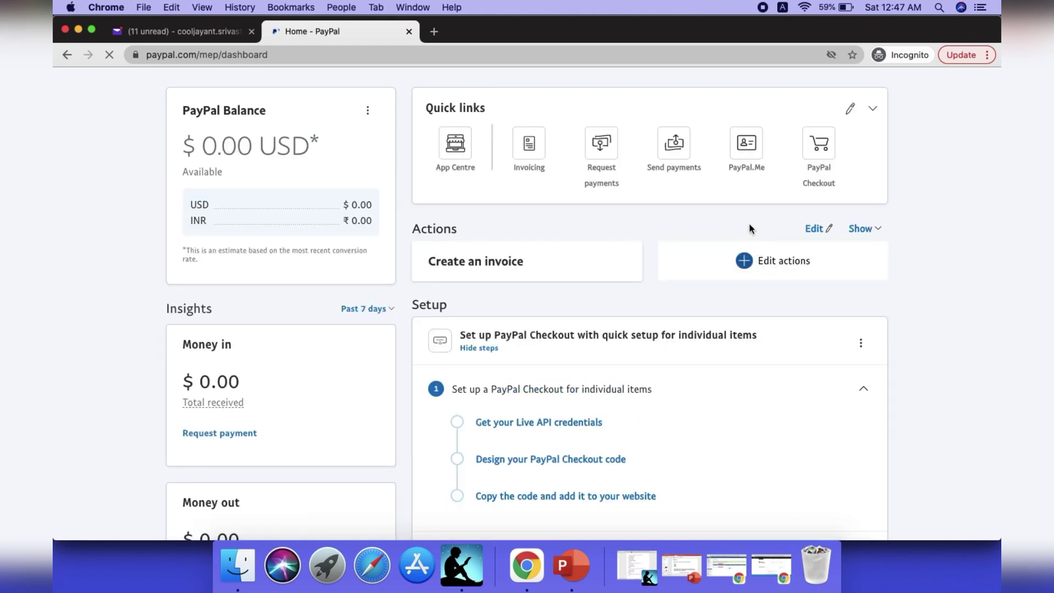
pyautogui.scroll(-5, 750, 229)
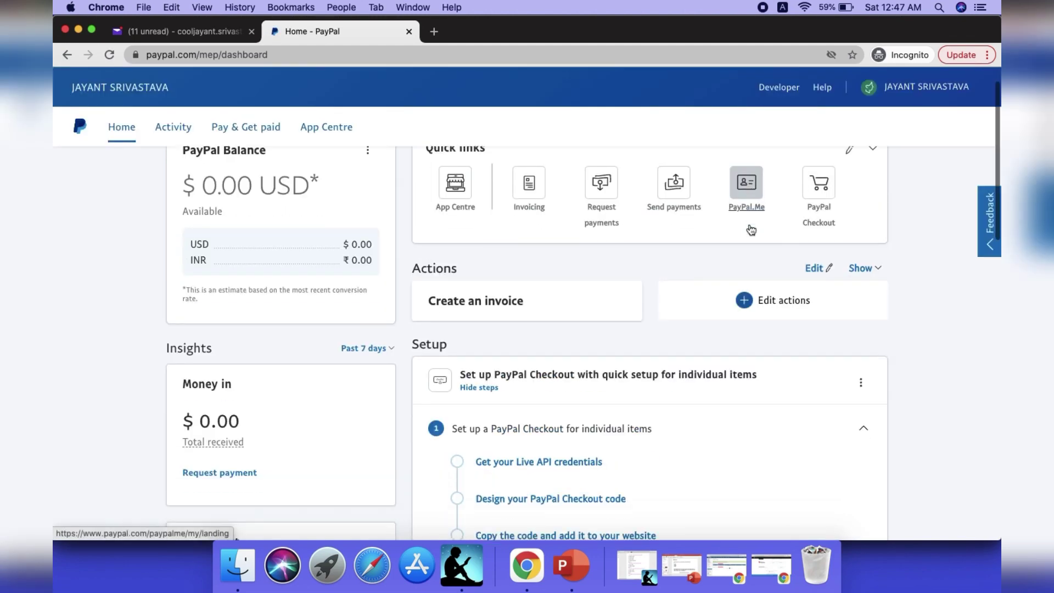
pyautogui.scroll(-6, 750, 229)
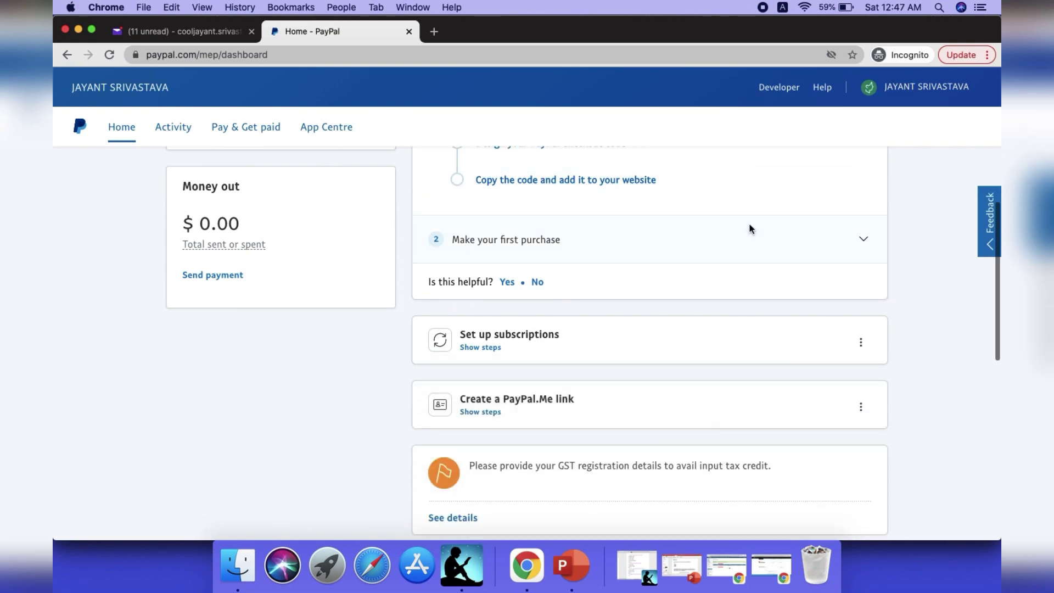
pyautogui.scroll(-7, 750, 230)
pyautogui.scroll(6, 750, 229)
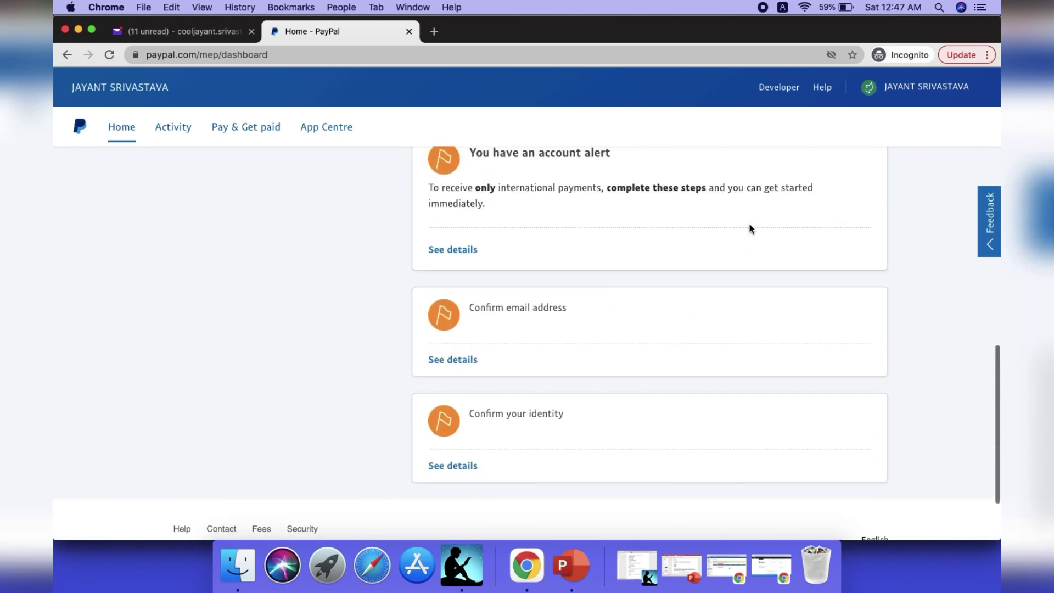
pyautogui.scroll(12, 752, 230)
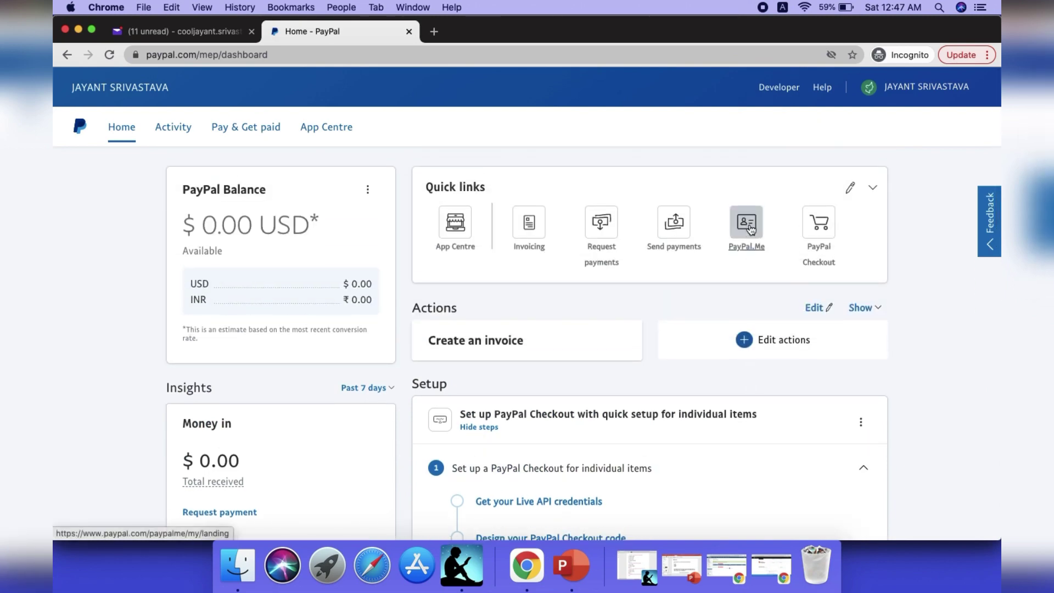
pyautogui.doubleClick(413, 309)
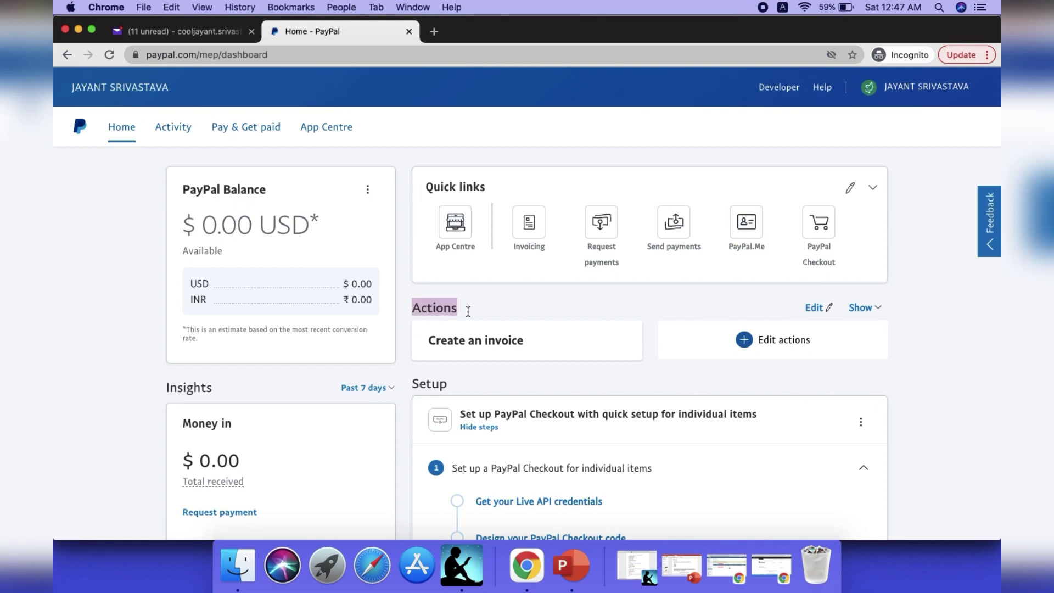
pyautogui.click(495, 310)
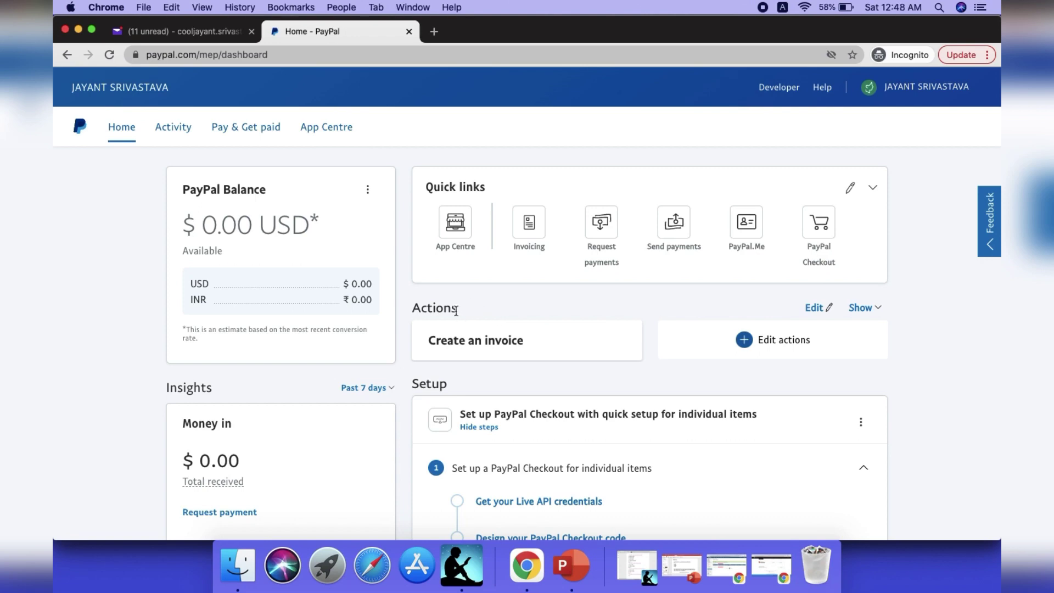
pyautogui.doubleClick(422, 306)
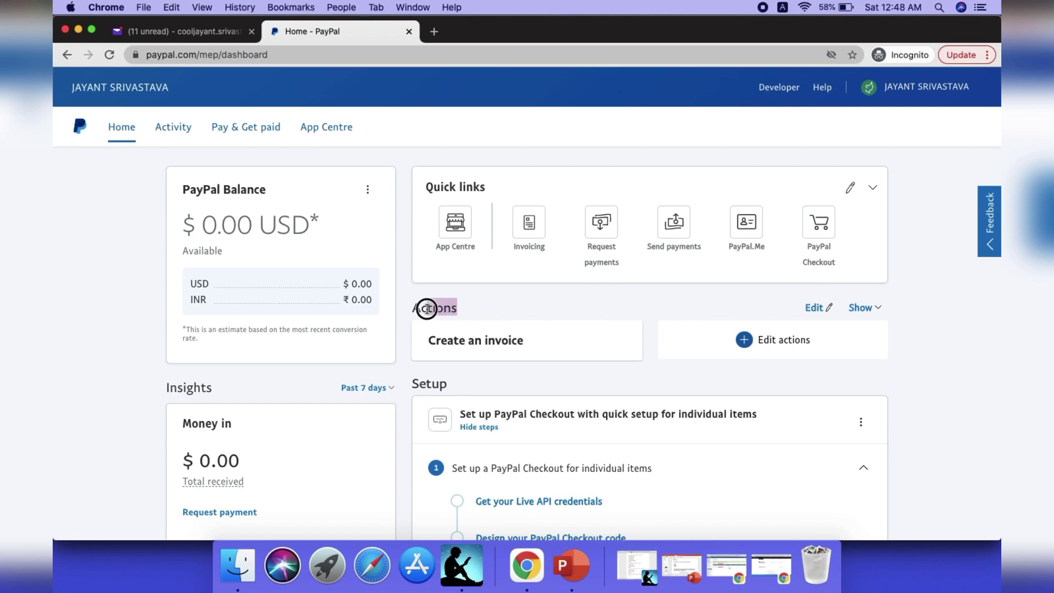
pyautogui.click(471, 308)
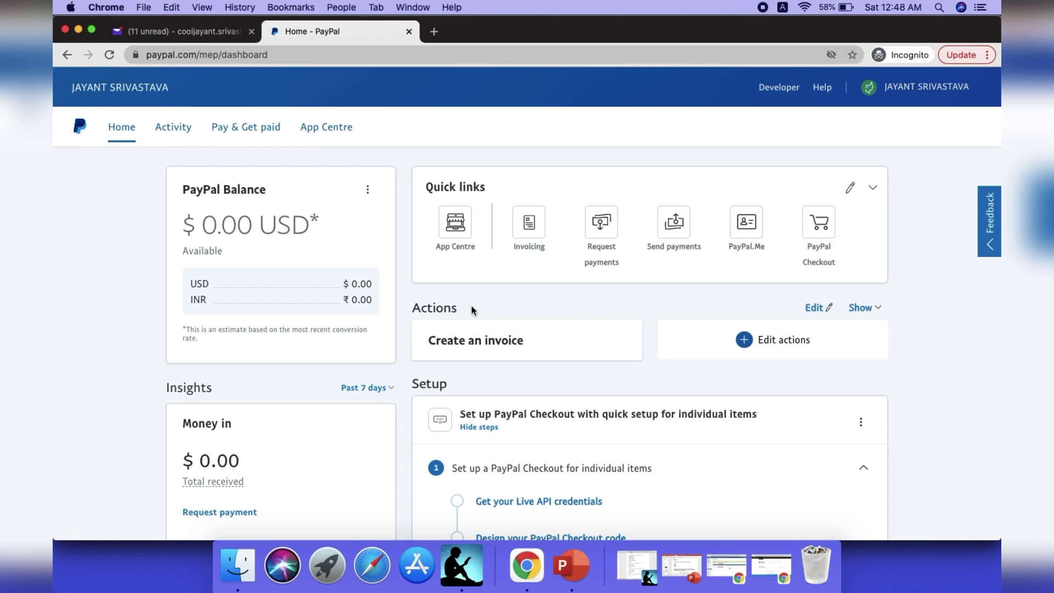
pyautogui.scroll(-10, 471, 308)
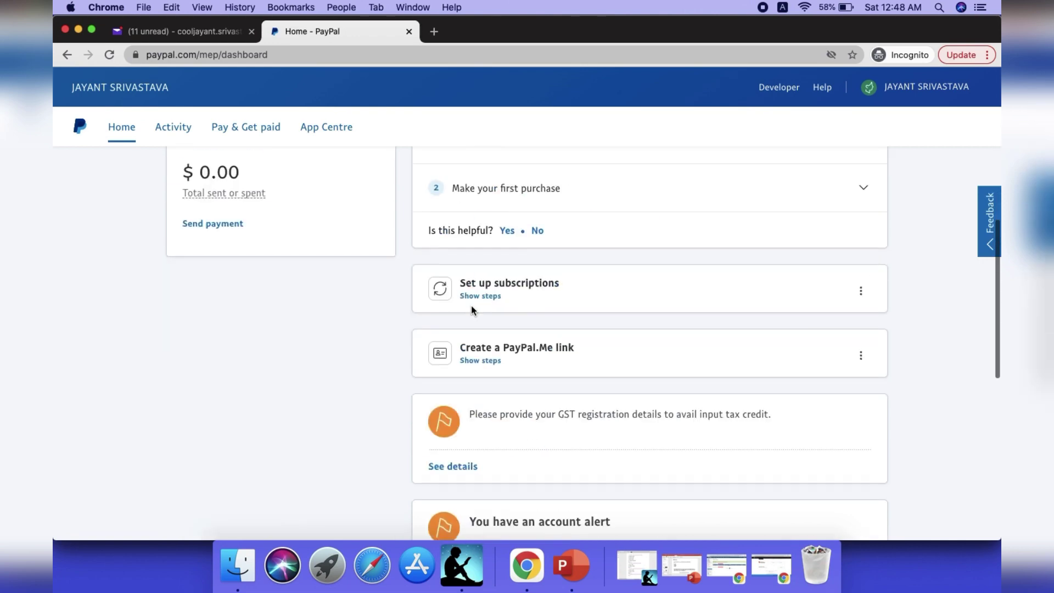
pyautogui.scroll(10, 471, 306)
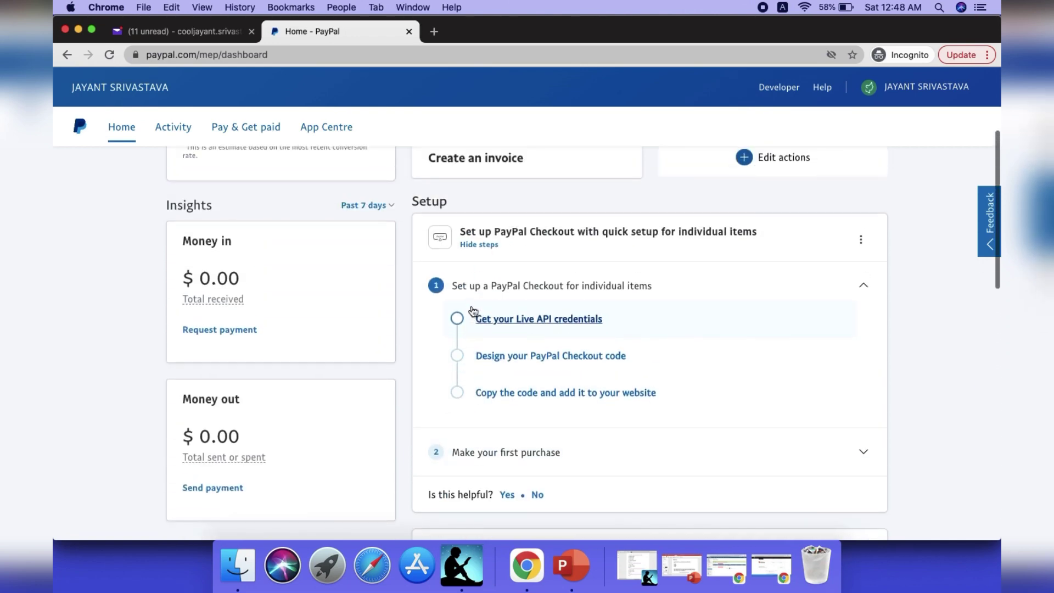
pyautogui.scroll(1, 471, 305)
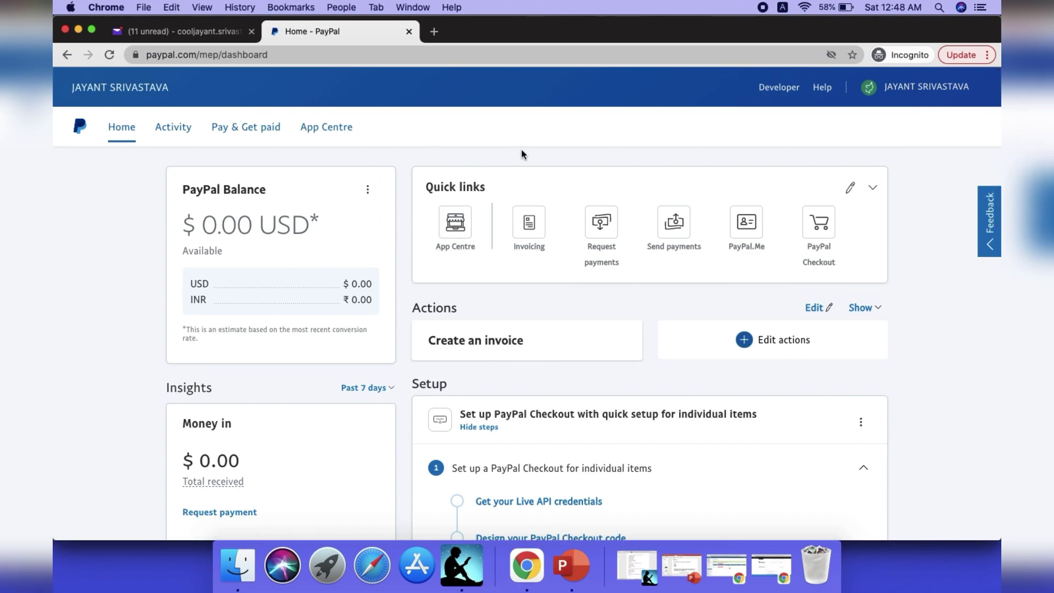
pyautogui.moveTo(320, 226); pyautogui.dragTo(259, 226)
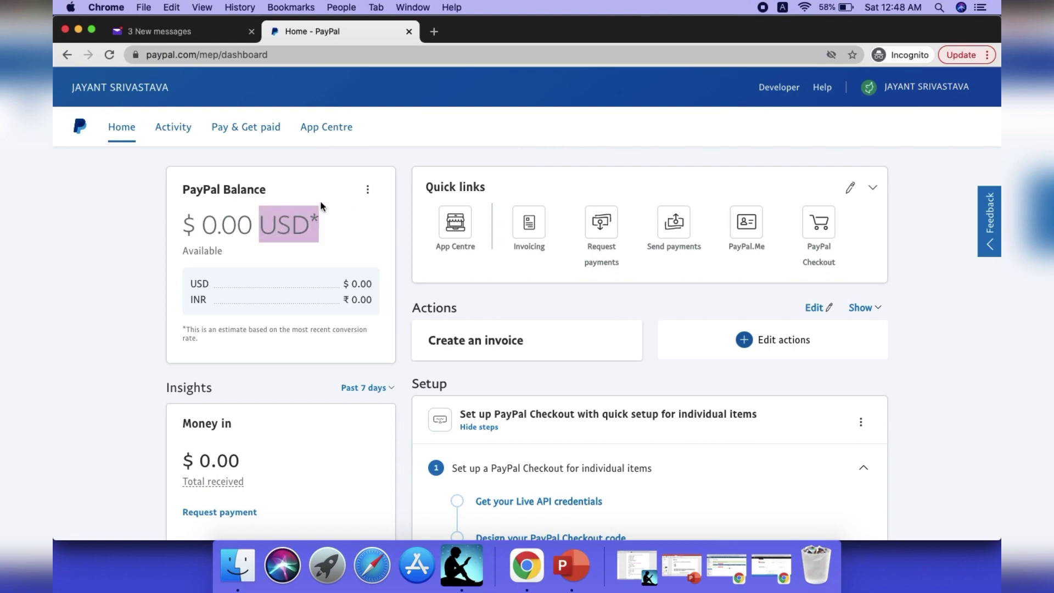
pyautogui.click(322, 203)
# View all transactions in Activity, then go to Account settings.
pyautogui.moveTo(170, 128)
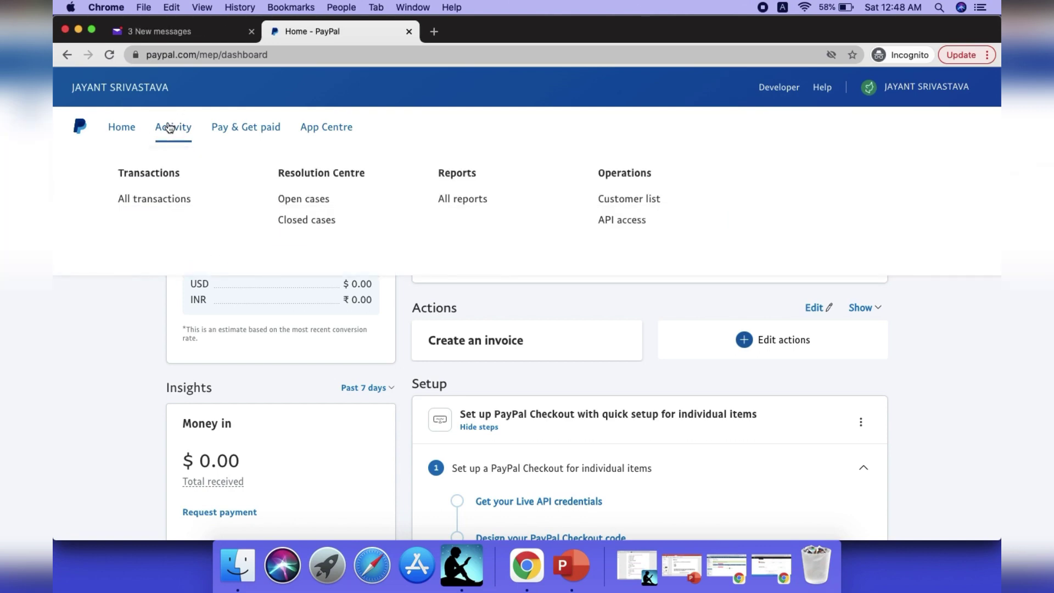
pyautogui.click(148, 204)
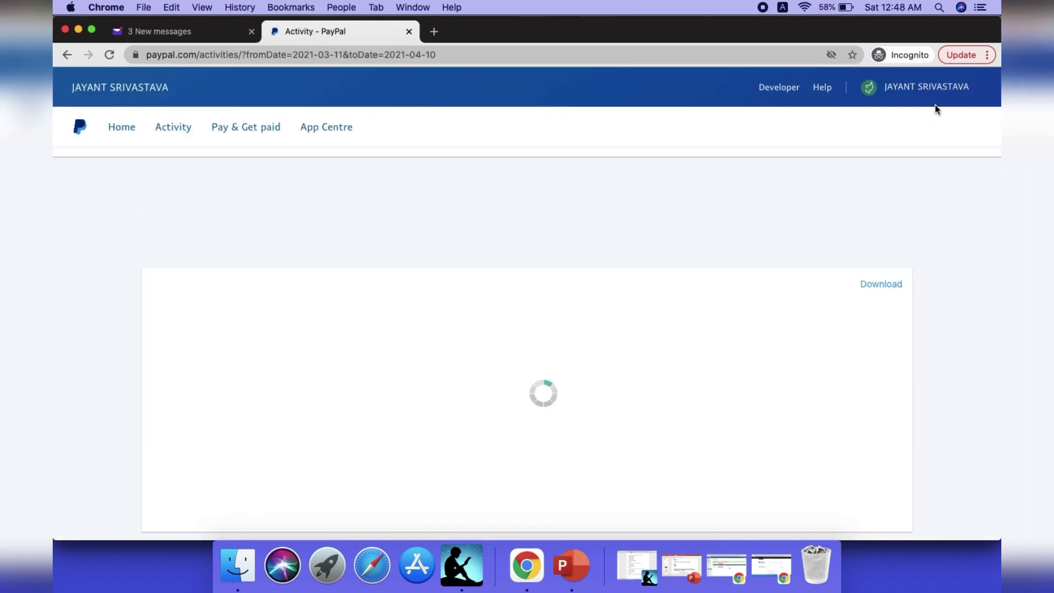
pyautogui.click(926, 86)
pyautogui.click(896, 171)
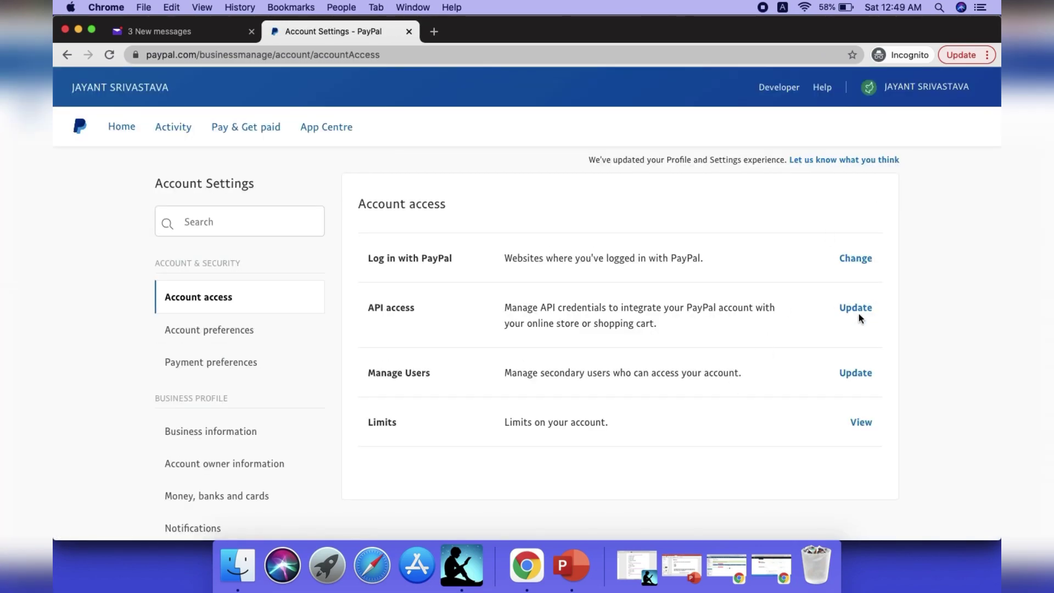
# Open API access and manage the NVP/SOAP classic API credentials.
pyautogui.click(858, 312)
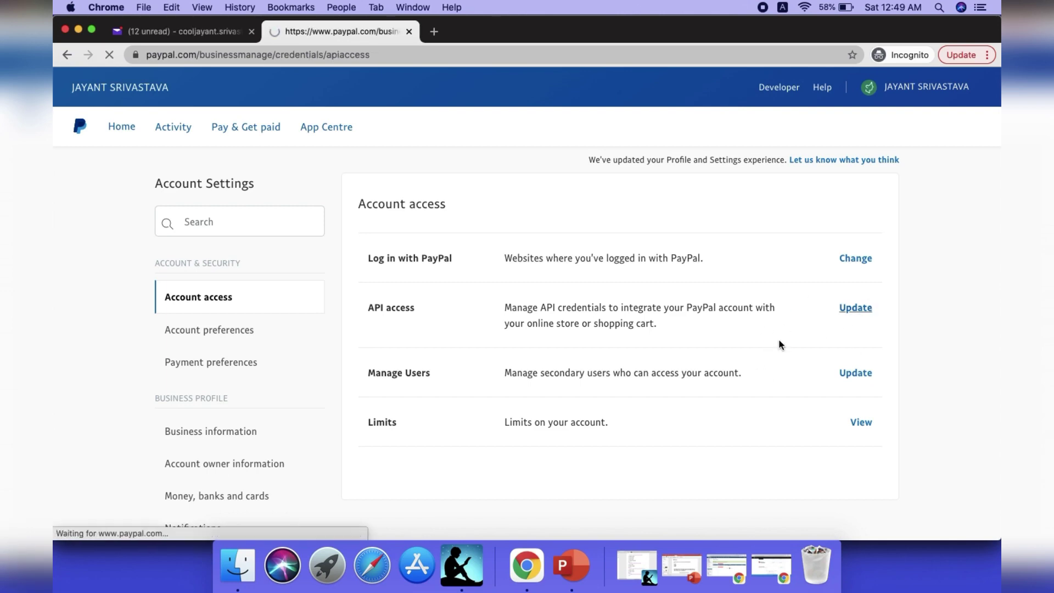
pyautogui.scroll(-10, 802, 297)
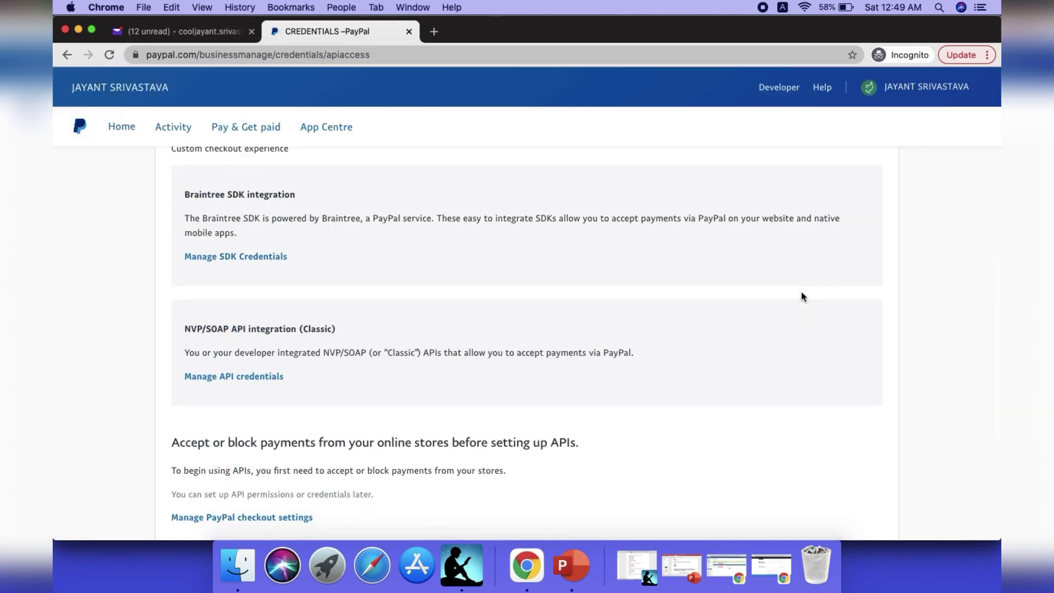
pyautogui.click(246, 362)
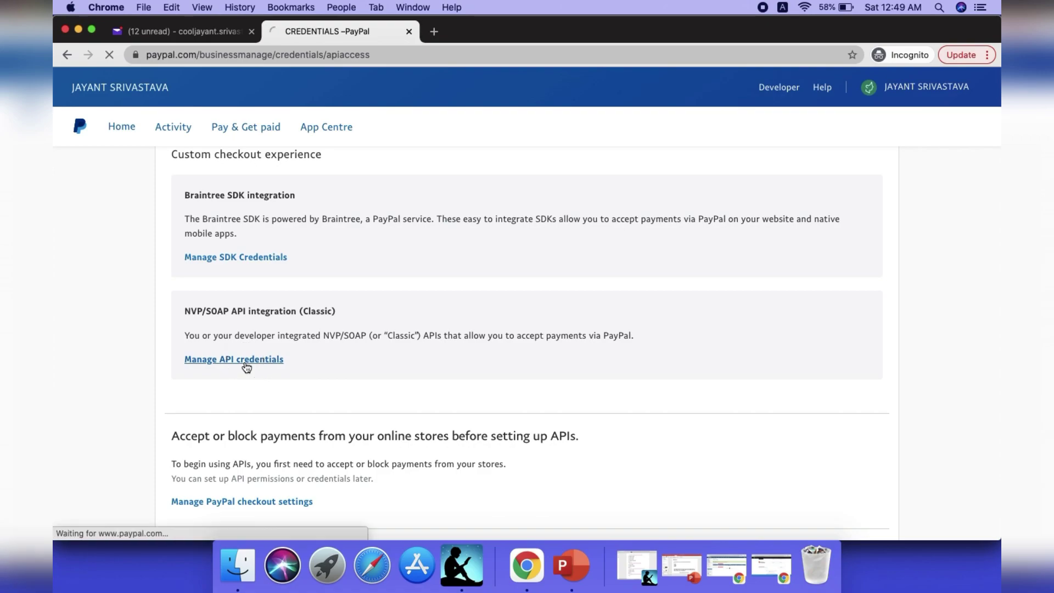